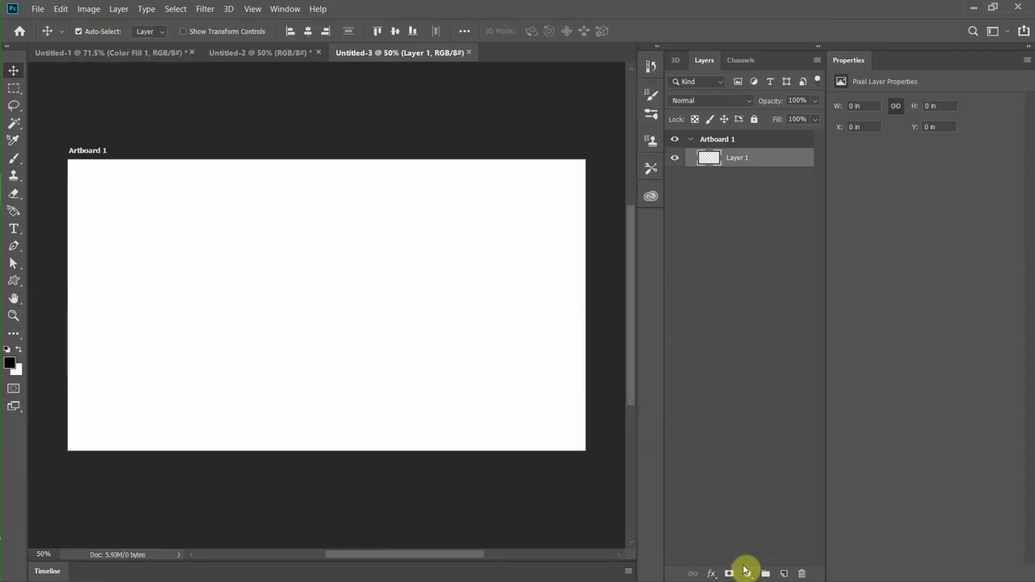
# Step: Add a turquoise 00ffd2 Solid Color fill layer and deselect it
pyautogui.click(747, 573)
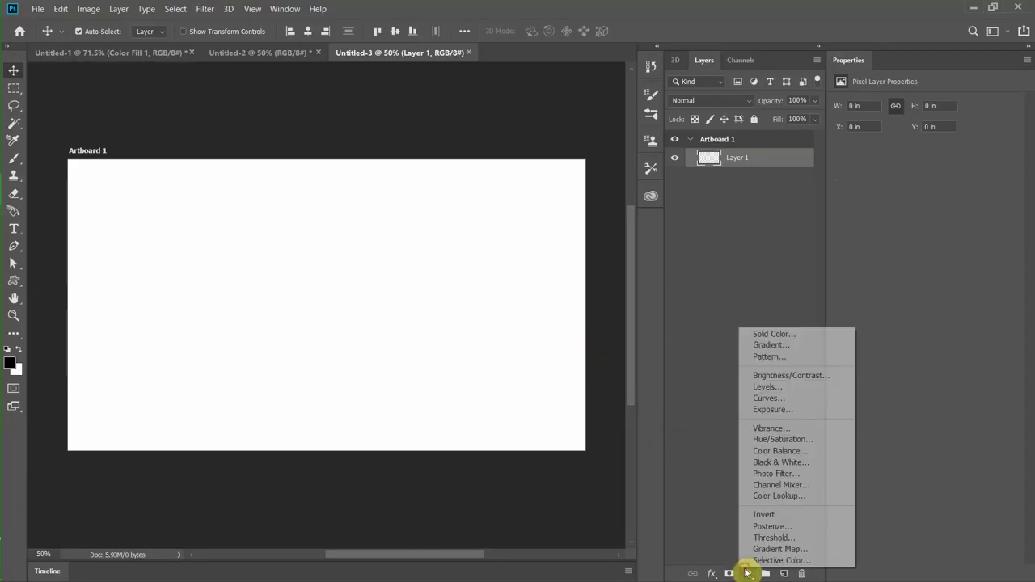
pyautogui.click(781, 335)
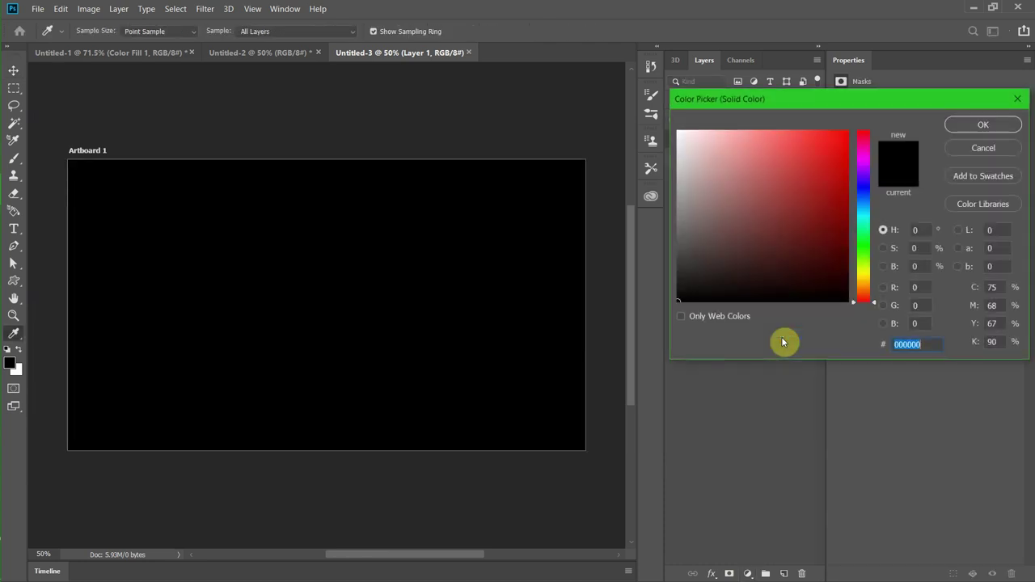
pyautogui.write('00ffd2')
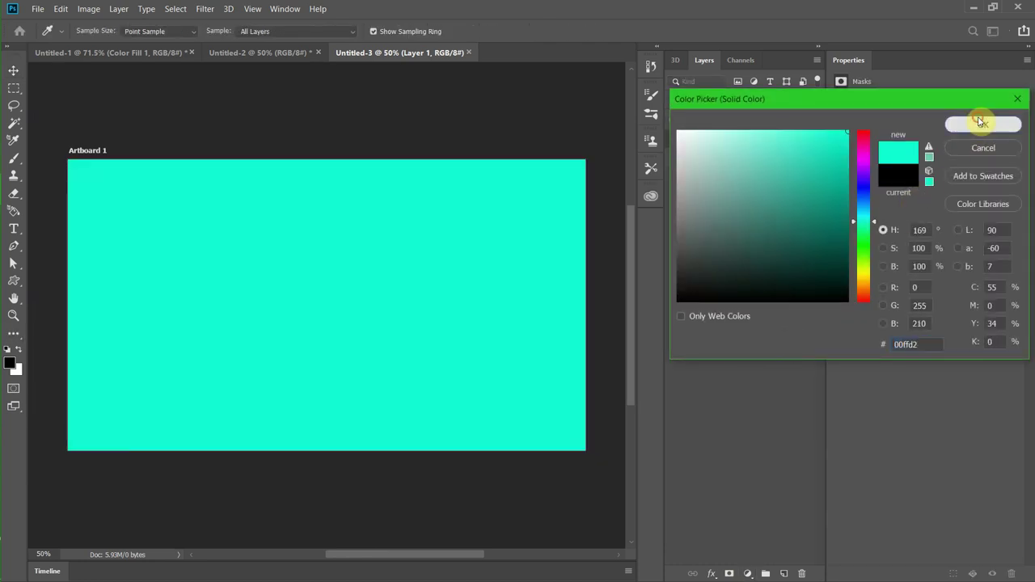
pyautogui.click(980, 125)
pyautogui.click(726, 247)
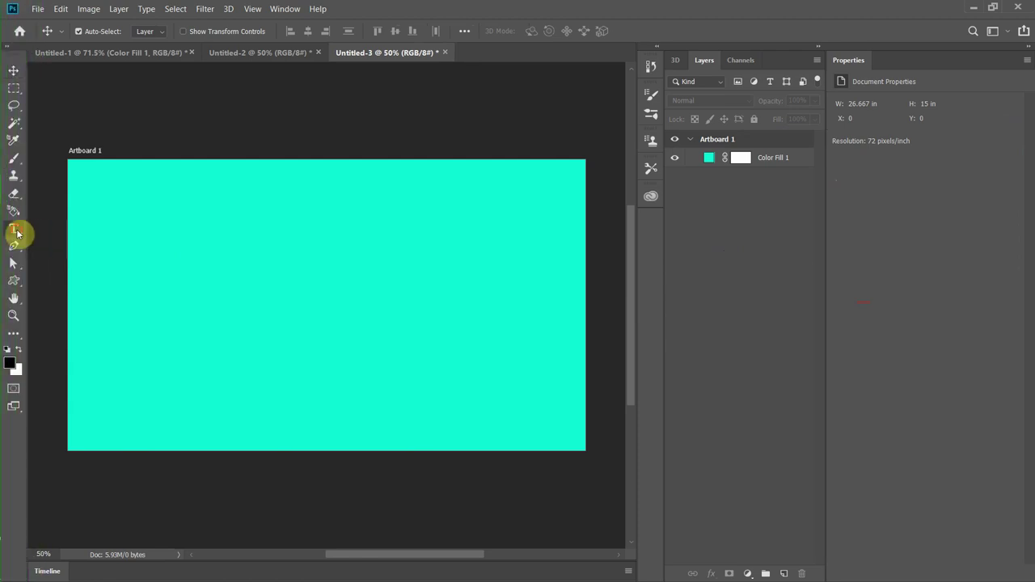
pyautogui.click(14, 231)
# Step: Type the word TEXT in the Impact font on the artboard
pyautogui.click(194, 31)
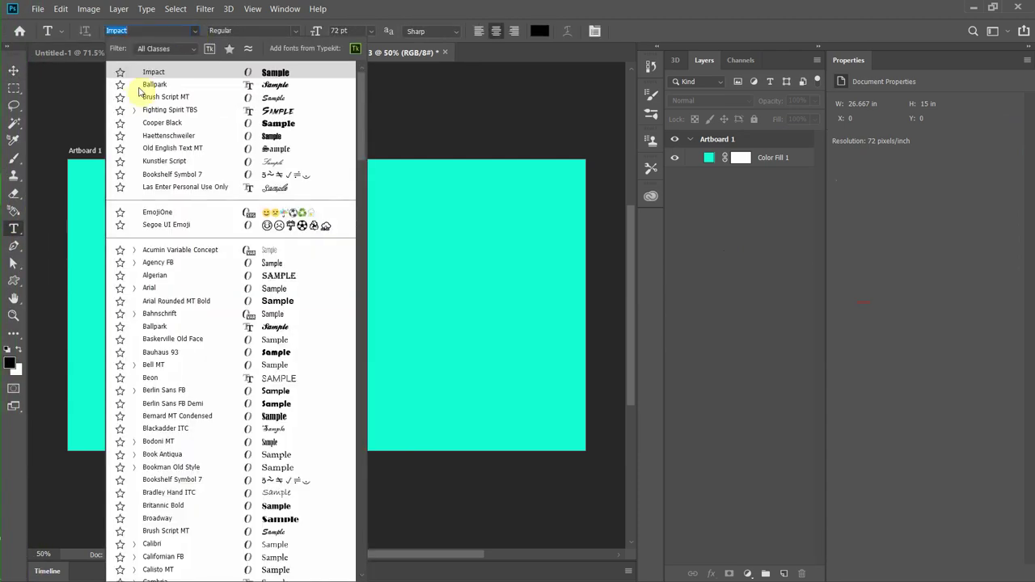
pyautogui.click(193, 34)
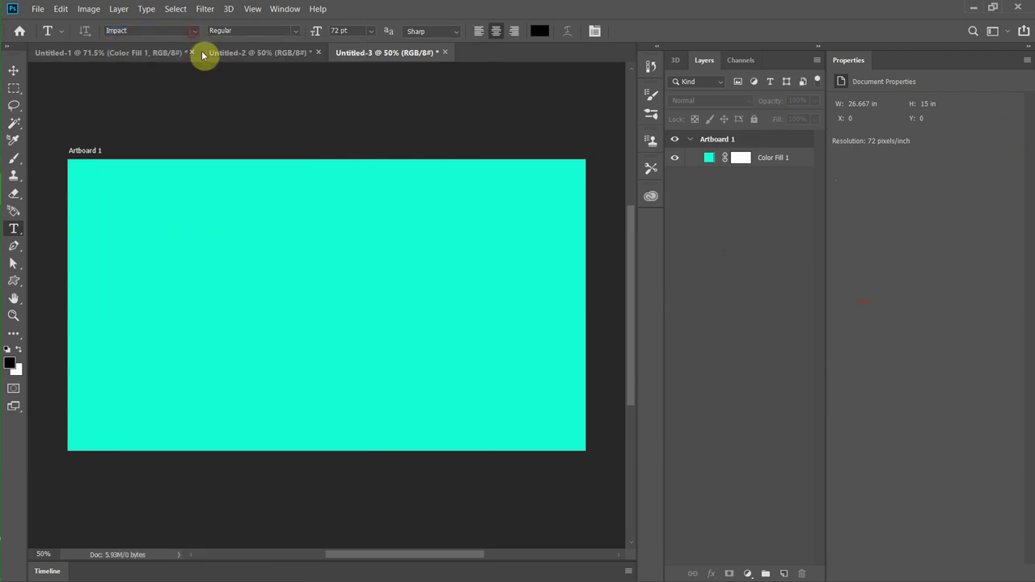
pyautogui.click(326, 293)
pyautogui.write('TEXT')
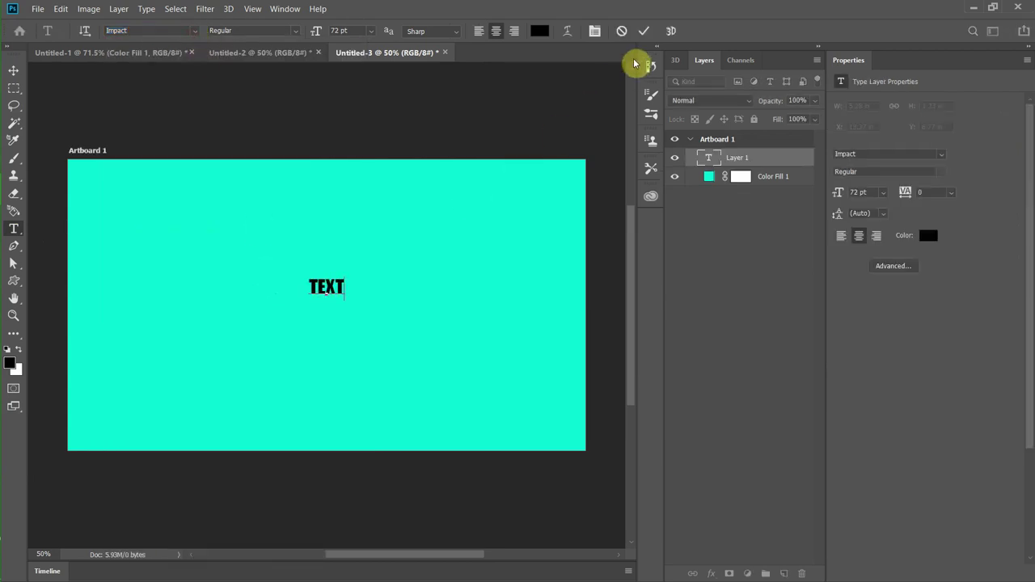
pyautogui.click(643, 33)
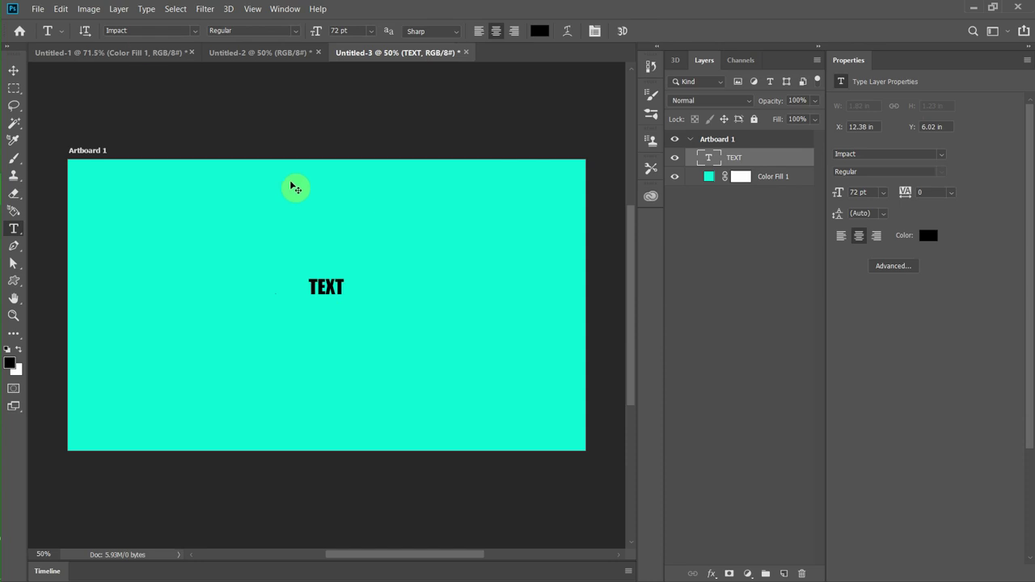
# Step: Scale the TEXT up to about 551% with Free Transform
pyautogui.click(60, 9)
pyautogui.click(90, 257)
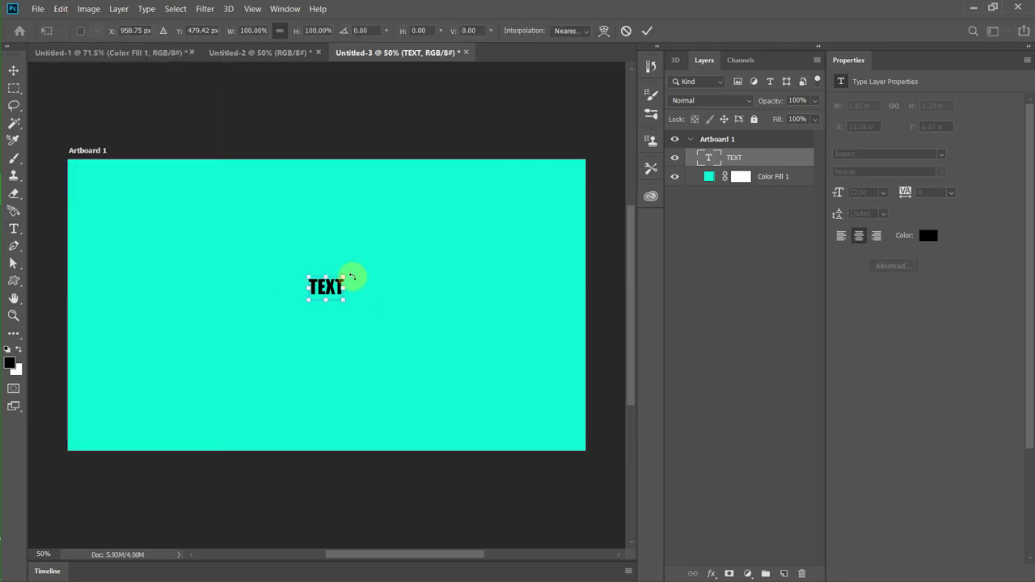
pyautogui.moveTo(340, 276); pyautogui.dragTo(551, 247)
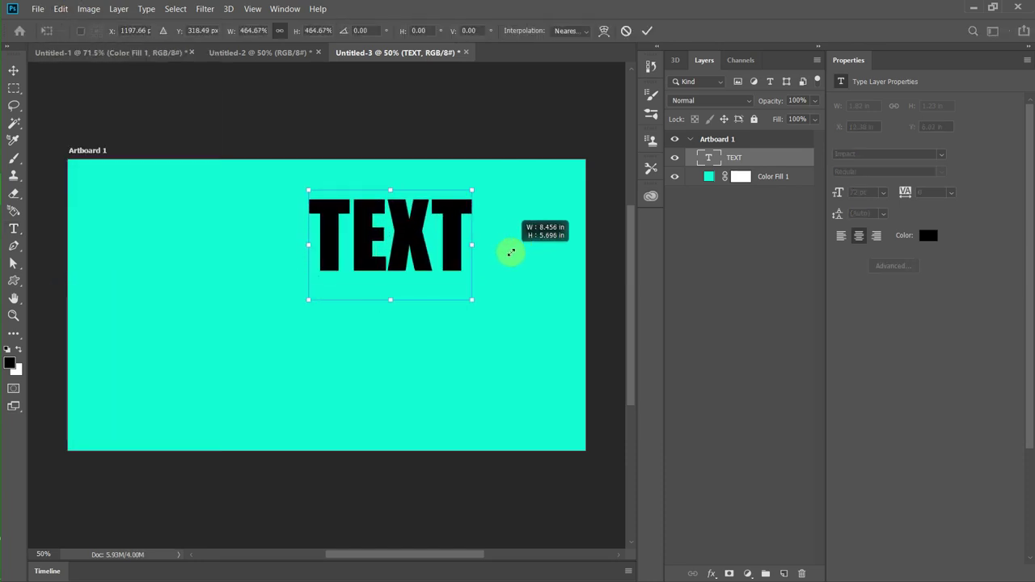
pyautogui.click(647, 30)
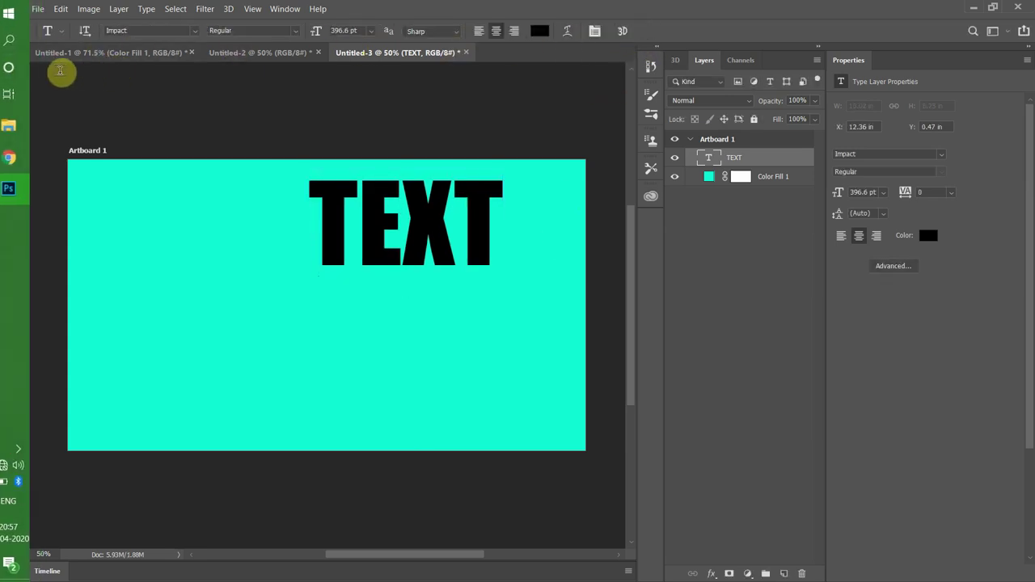
# Step: Centre the TEXT horizontally and vertically on the artboard, then minimise Photoshop
pyautogui.click(13, 71)
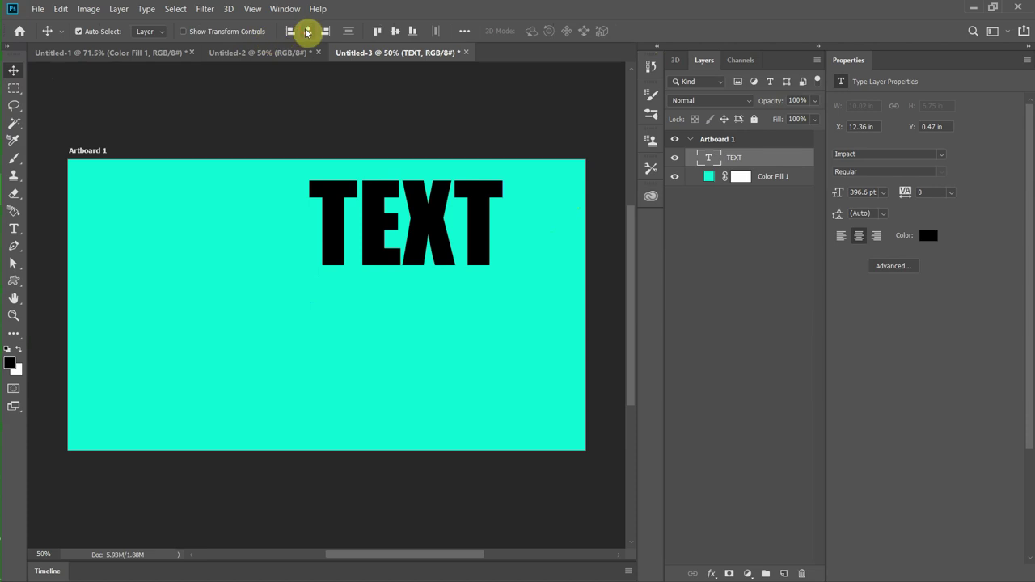
pyautogui.click(395, 31)
pyautogui.click(394, 31)
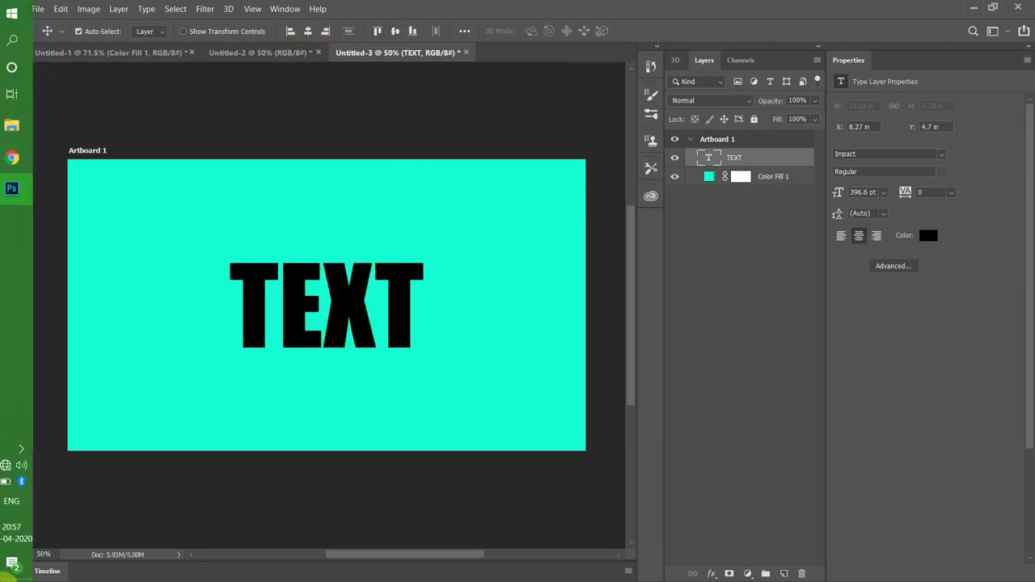
pyautogui.click(5, 577)
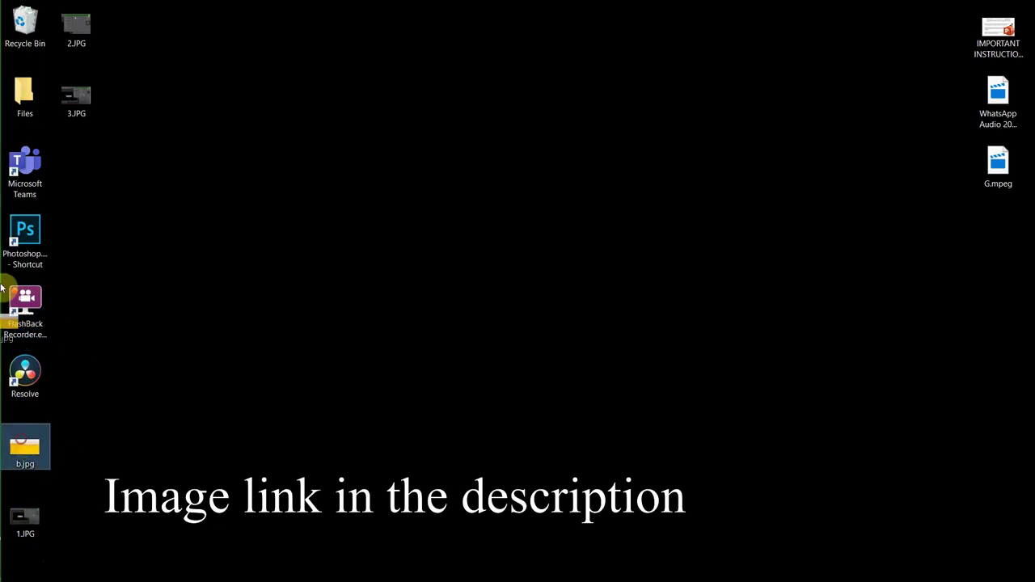
# Step: Place b.jpg on the canvas above TEXT, scaled to 135.3% to cover the word
pyautogui.click(8, 194)
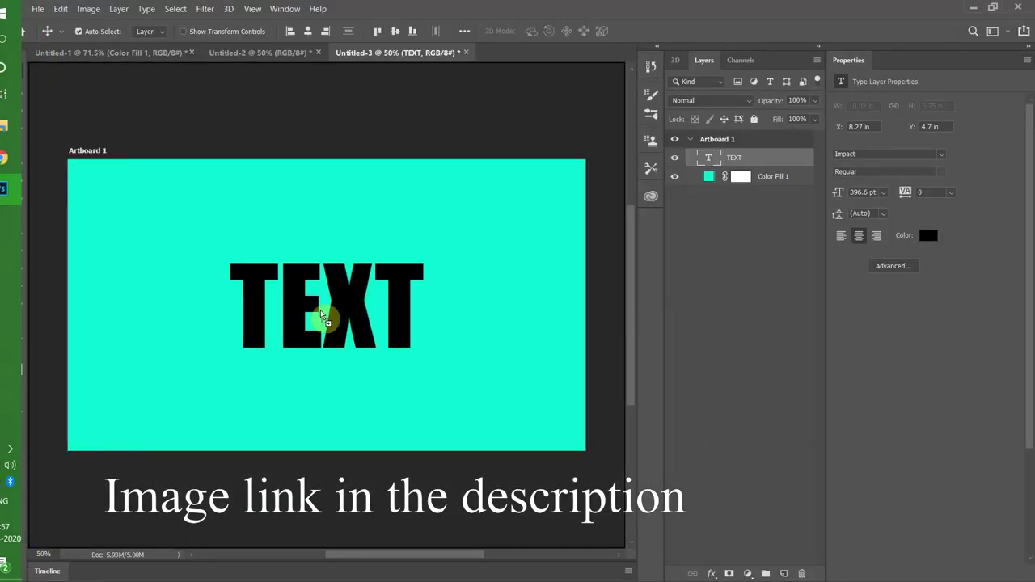
pyautogui.moveTo(323, 318); pyautogui.dragTo(420, 370)
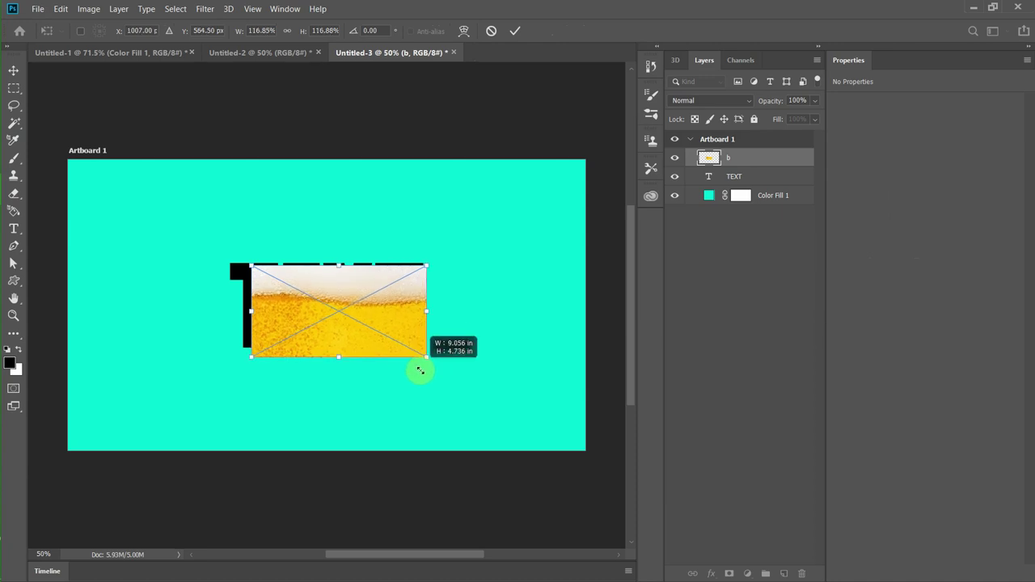
pyautogui.moveTo(376, 325); pyautogui.dragTo(347, 327)
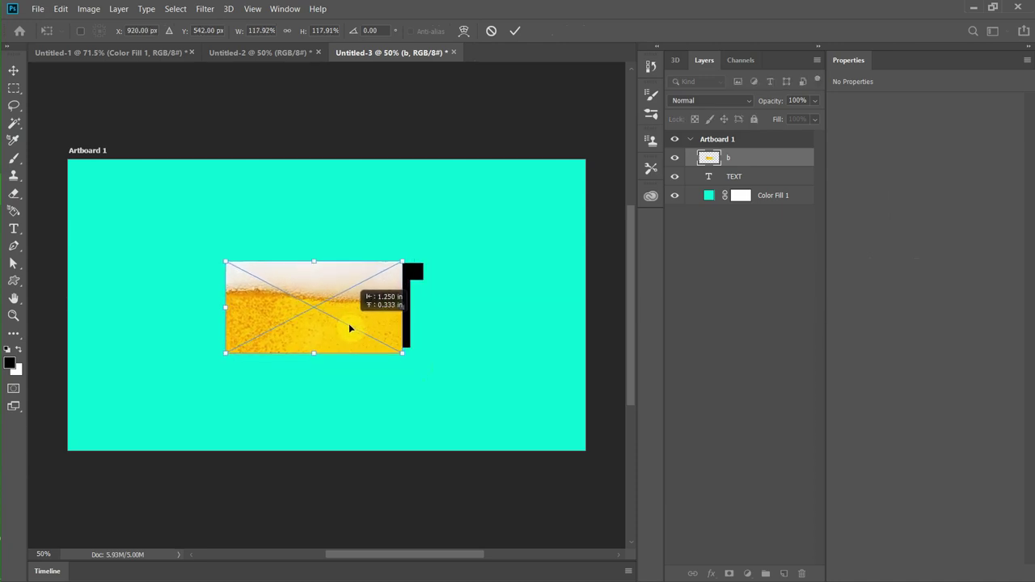
pyautogui.moveTo(402, 265)
pyautogui.mouseDown()
pyautogui.moveTo(438, 268)
pyautogui.moveTo(394, 296)
pyautogui.mouseUp()
# Step: Clip the beer layer b to TEXT, re-clipping after nudging the photo slightly right
pyautogui.click(677, 161)
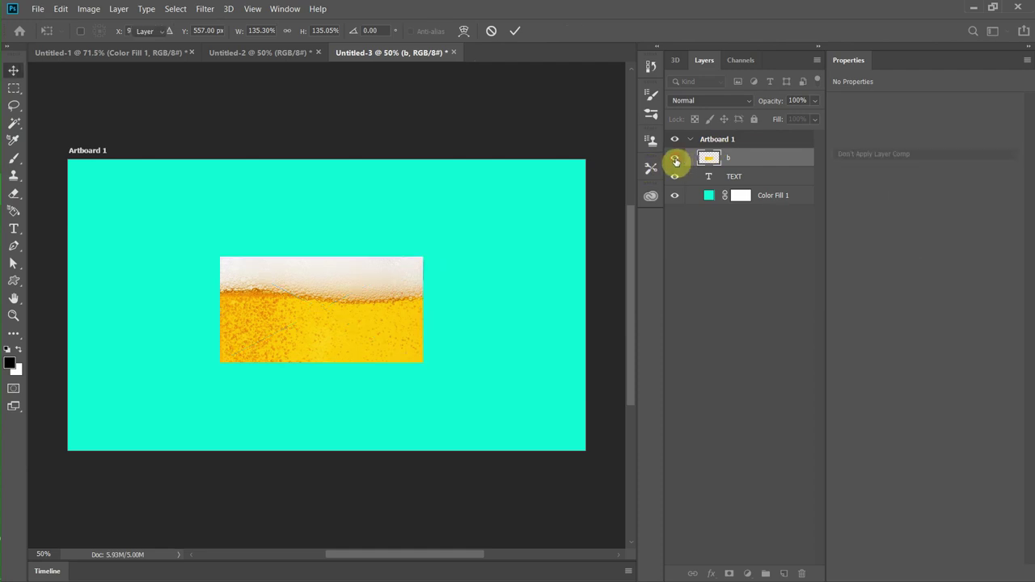
pyautogui.rightClick(756, 160)
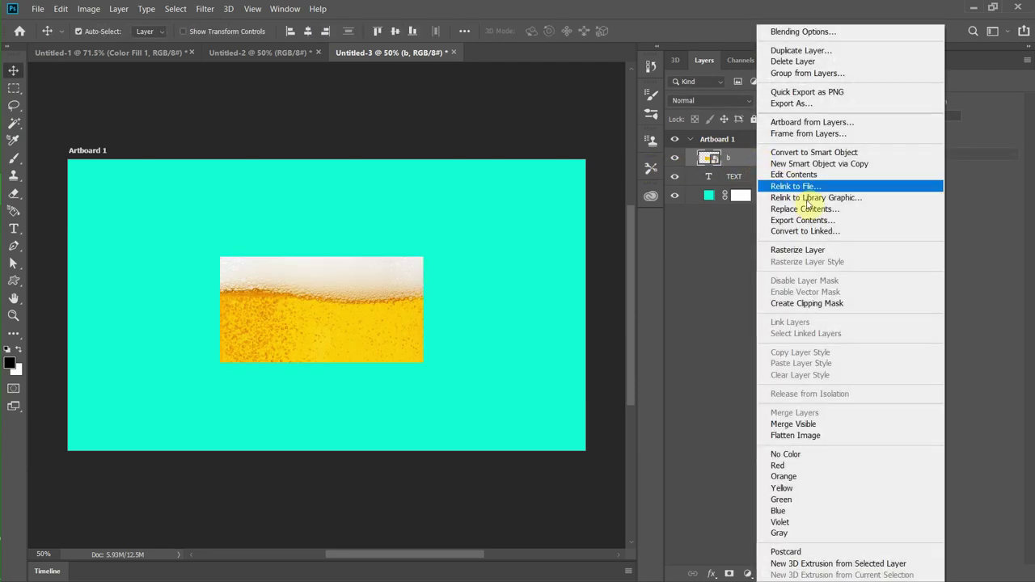
pyautogui.click(836, 306)
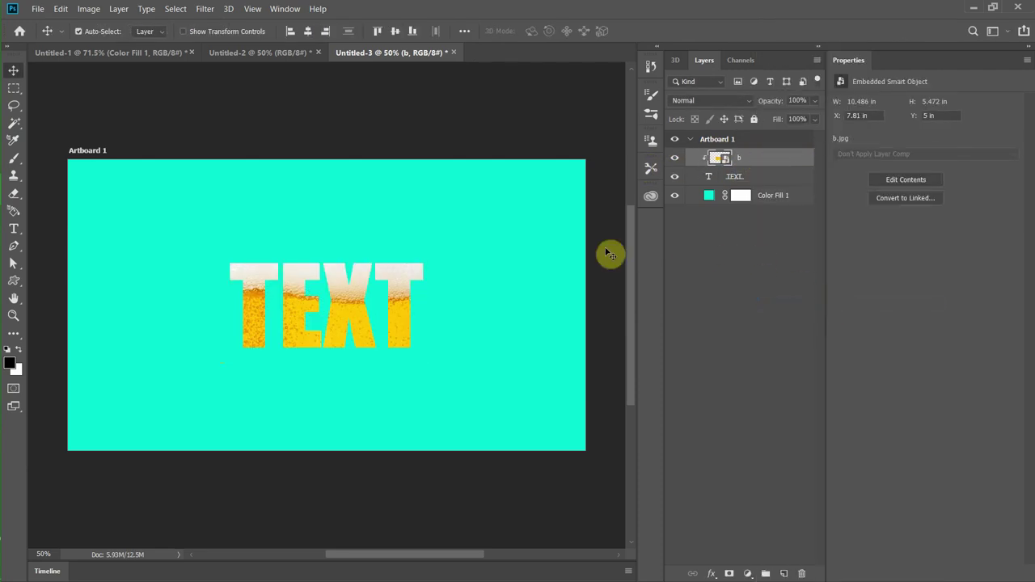
pyautogui.hotkey('ctrl', 'alt', 'g')
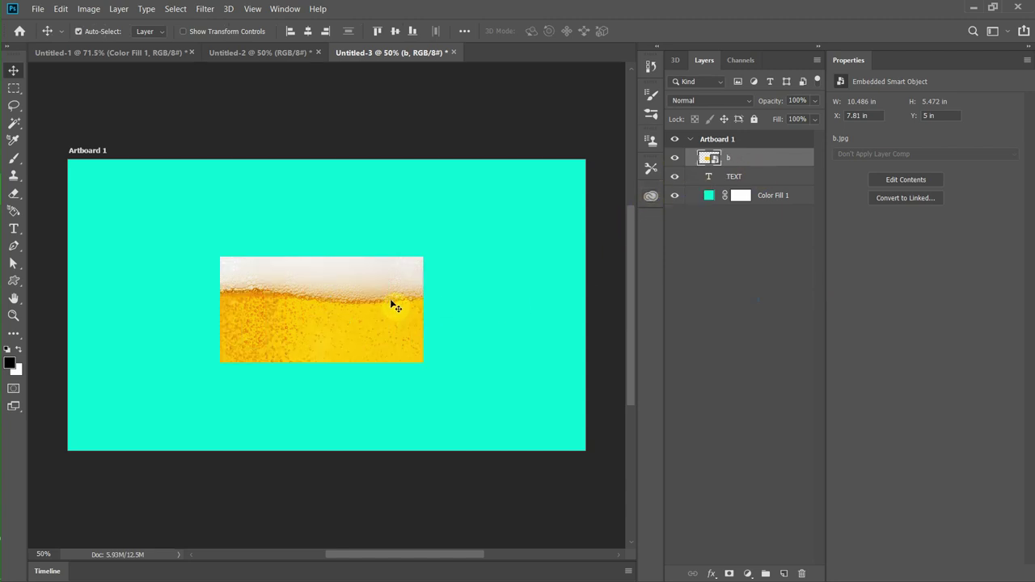
pyautogui.moveTo(391, 301); pyautogui.dragTo(393, 300)
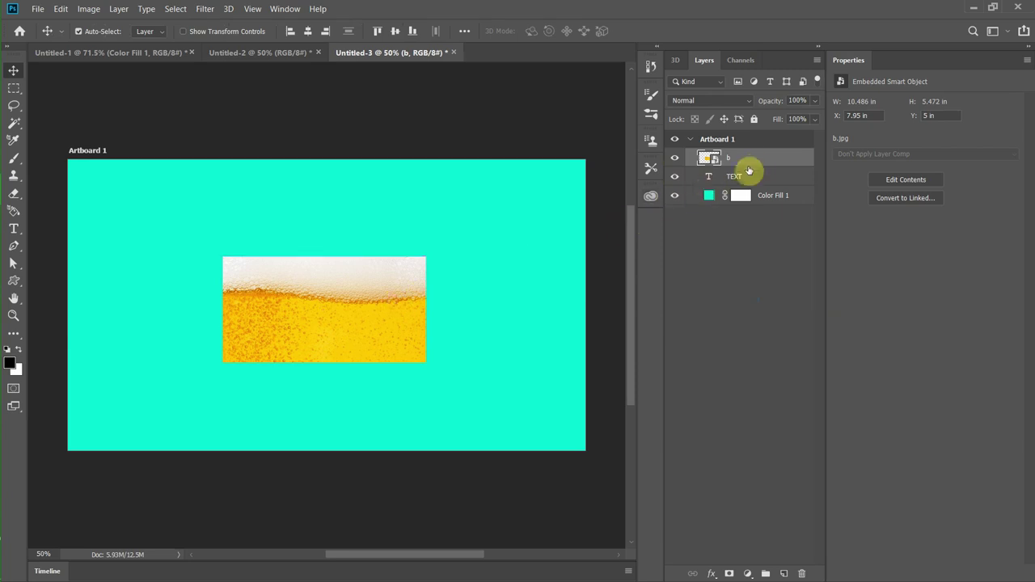
pyautogui.rightClick(755, 161)
pyautogui.click(812, 306)
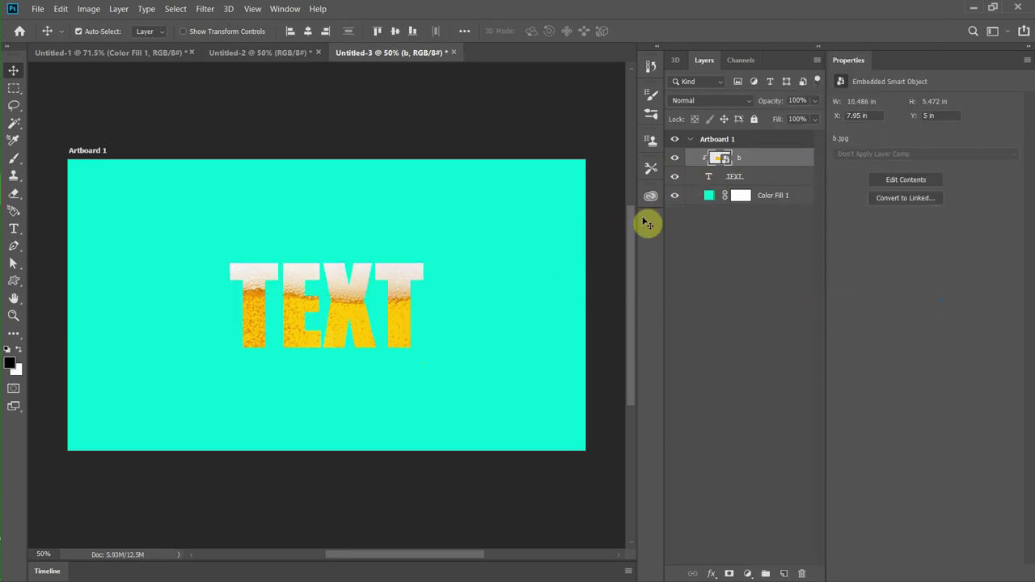
# Step: Give TEXT an Outer Bevel & Emboss: 16° angle, 48° altitude, 100% highlight, contour
pyautogui.rightClick(761, 180)
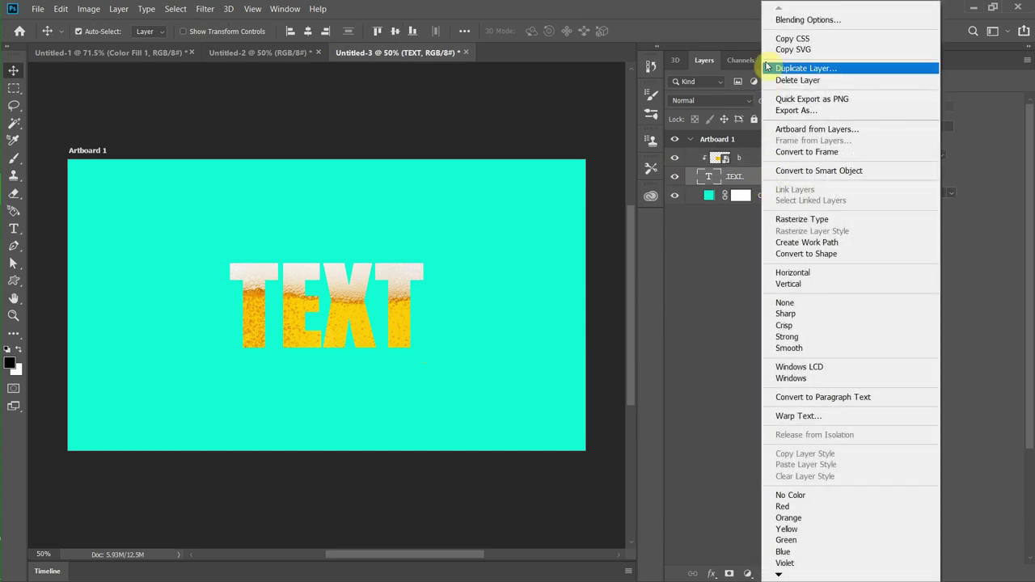
pyautogui.click(768, 23)
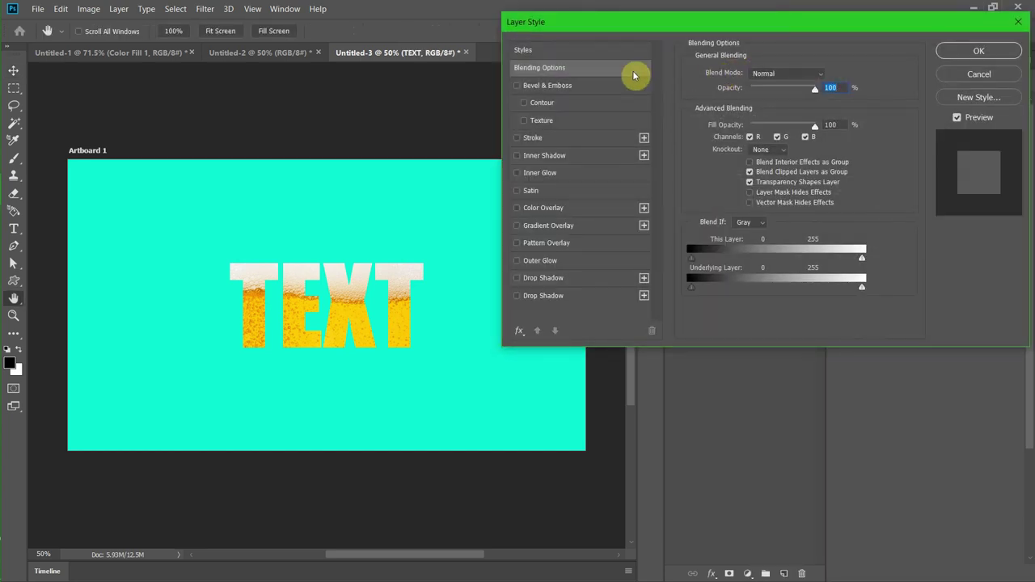
pyautogui.click(620, 85)
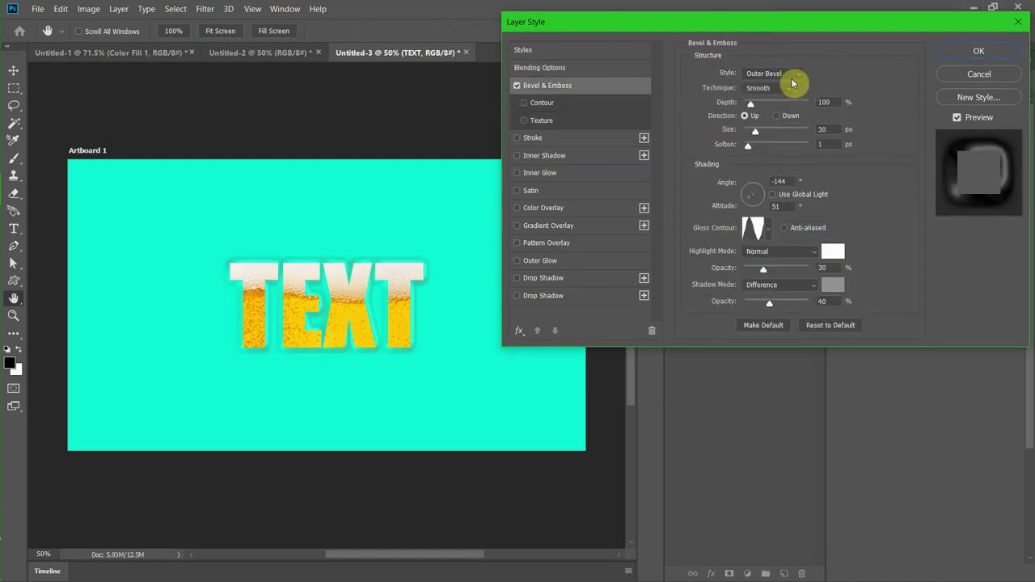
pyautogui.click(825, 101)
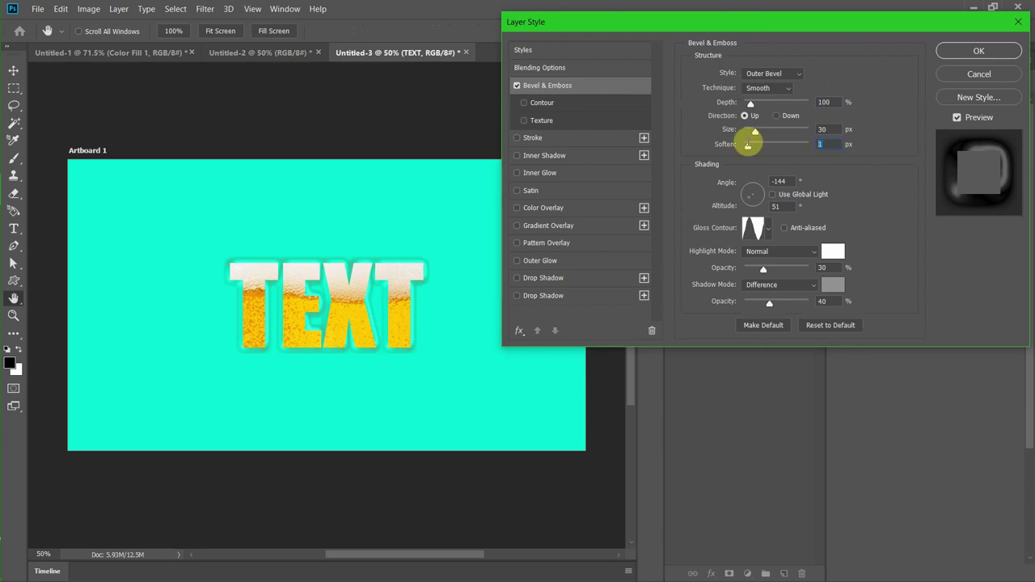
pyautogui.click(785, 181)
pyautogui.write('1')
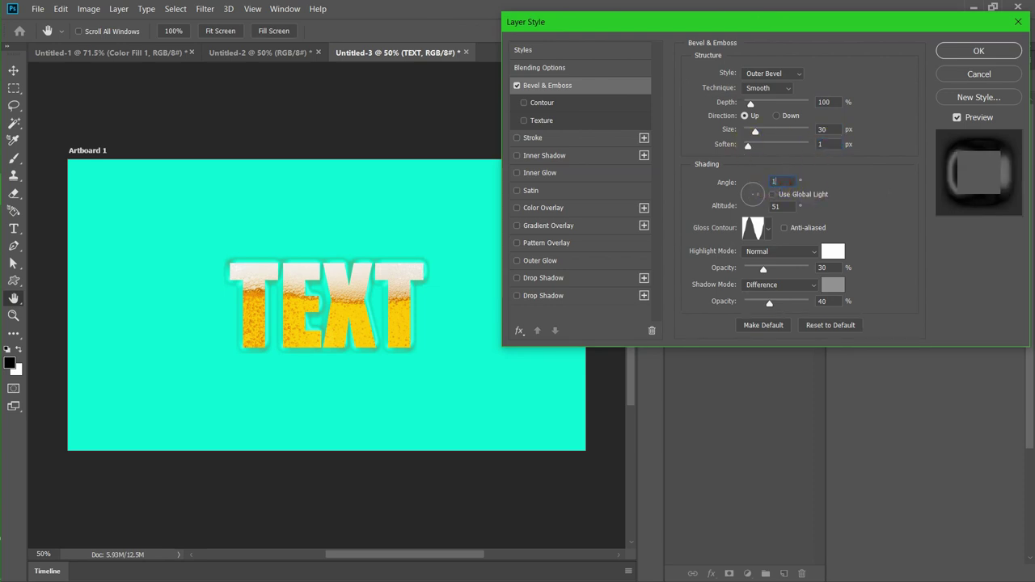
pyautogui.write('6')
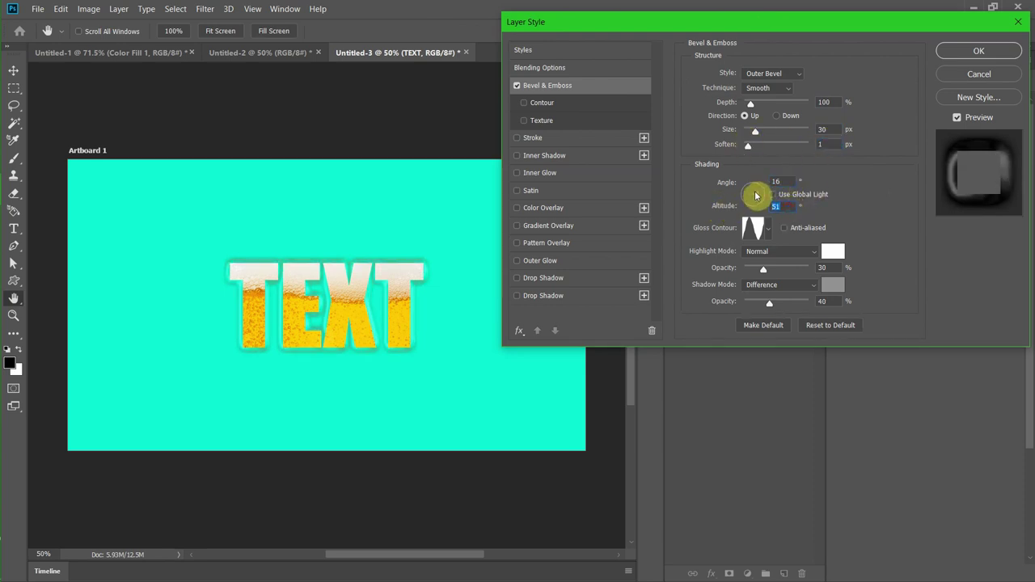
pyautogui.press('Tab')
pyautogui.write('48')
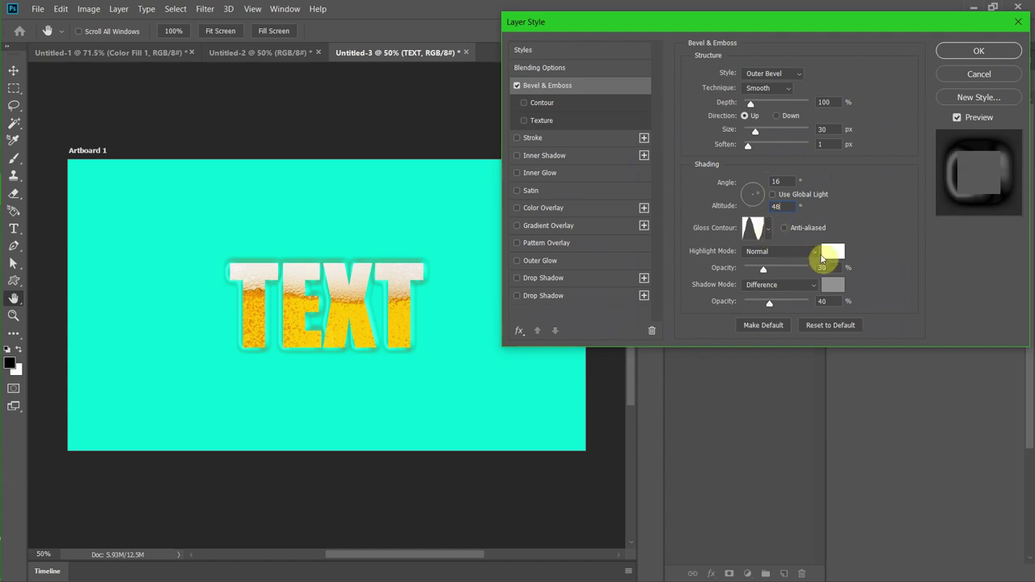
pyautogui.write('1')
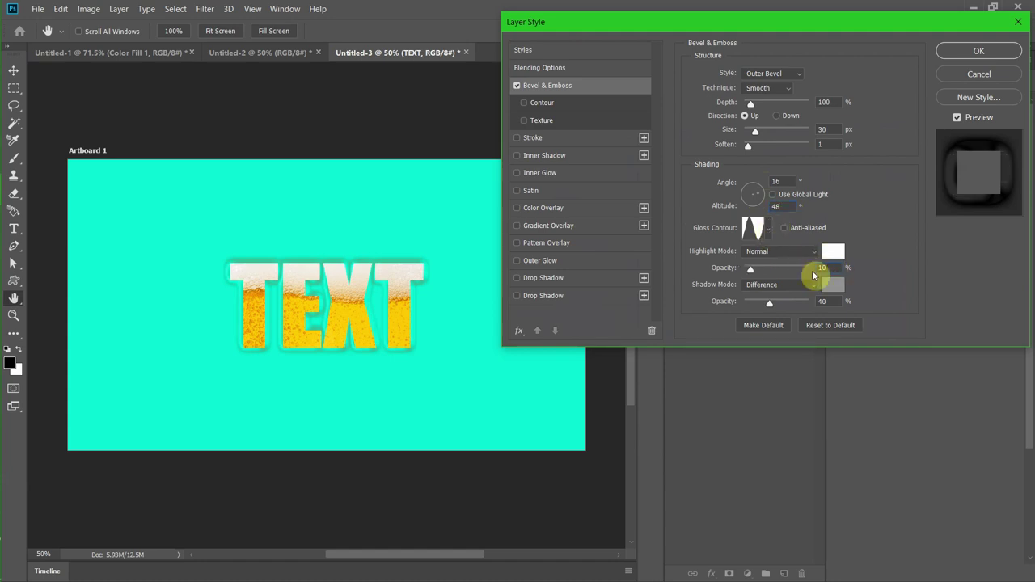
pyautogui.write('0')
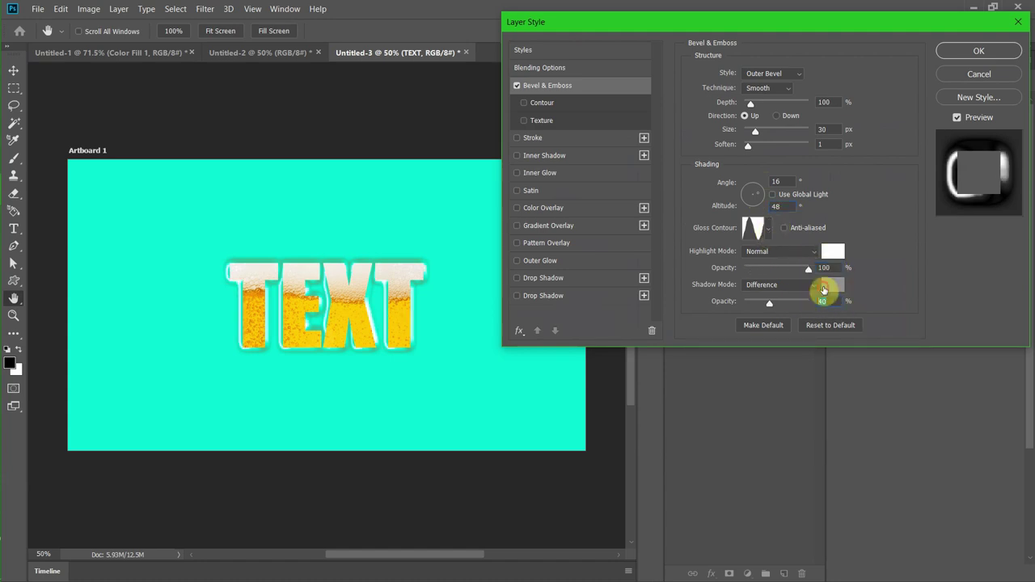
pyautogui.click(832, 285)
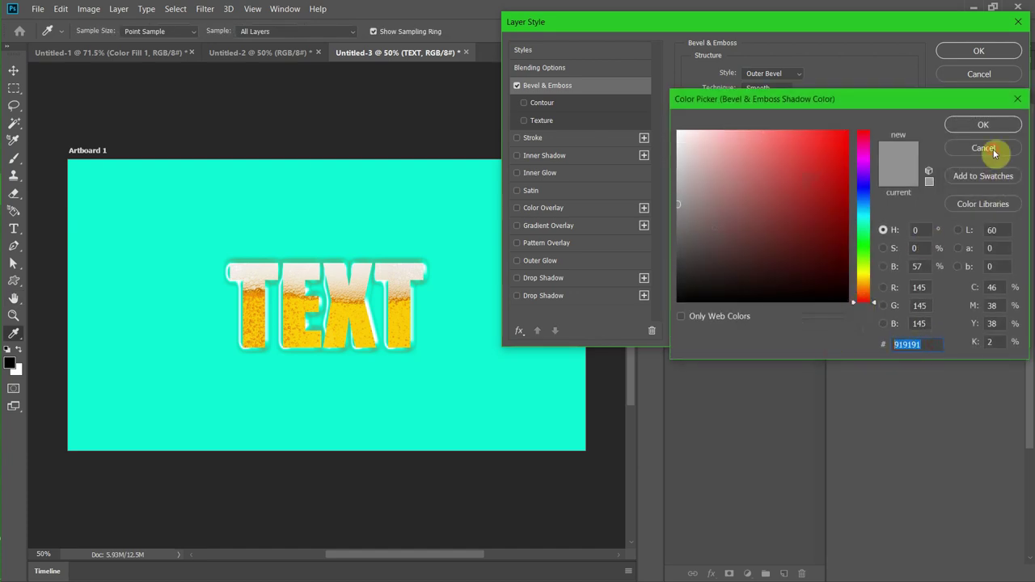
pyautogui.click(990, 125)
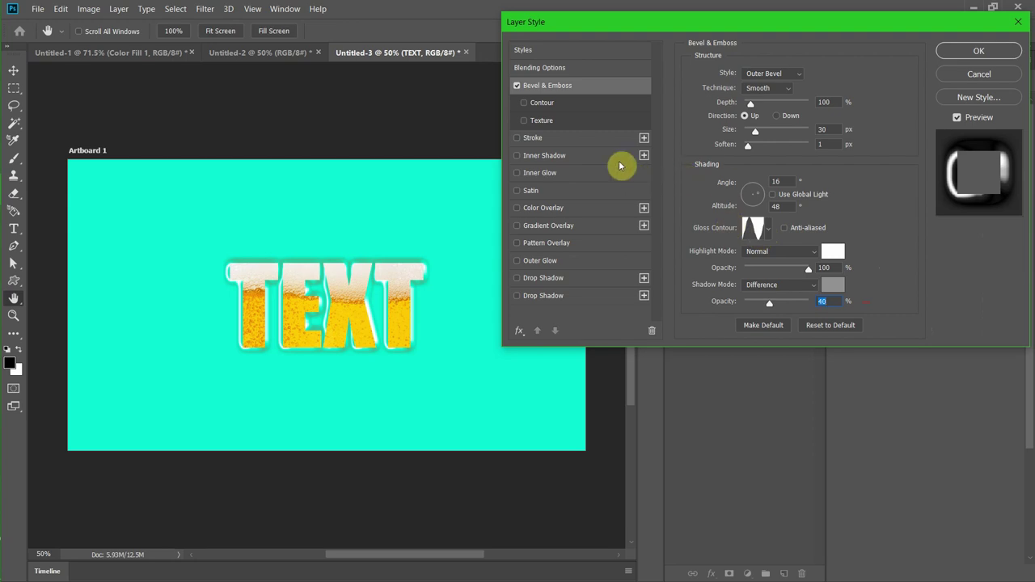
pyautogui.click(613, 106)
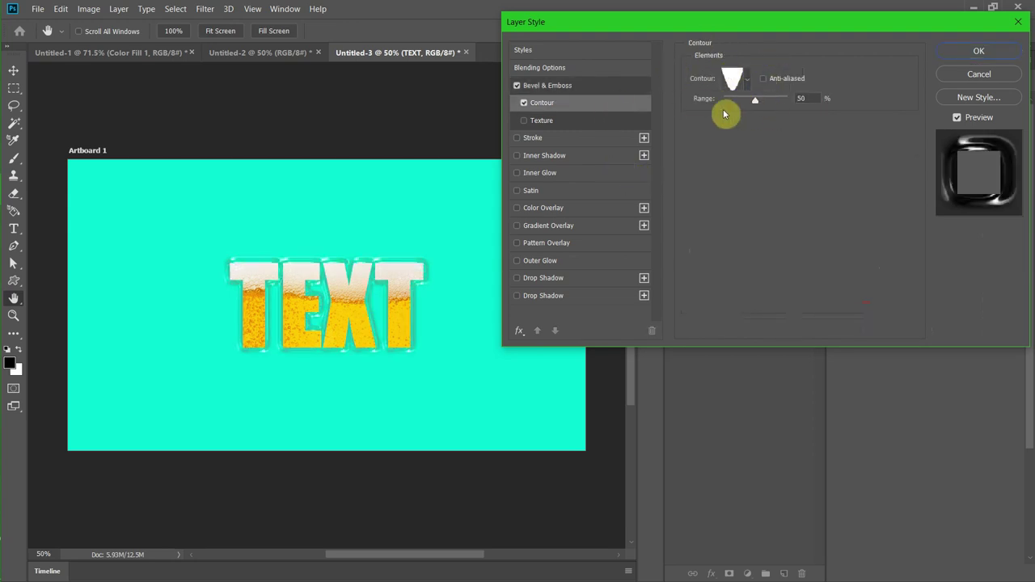
pyautogui.click(959, 51)
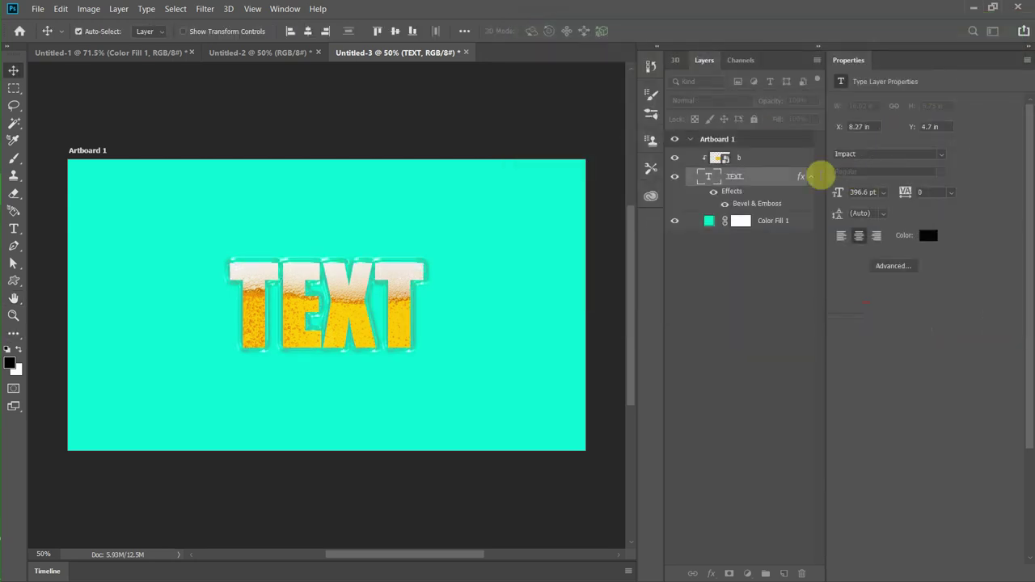
# Step: Duplicate the b and TEXT layers, leaving only TEXT copy selected
pyautogui.rightClick(764, 160)
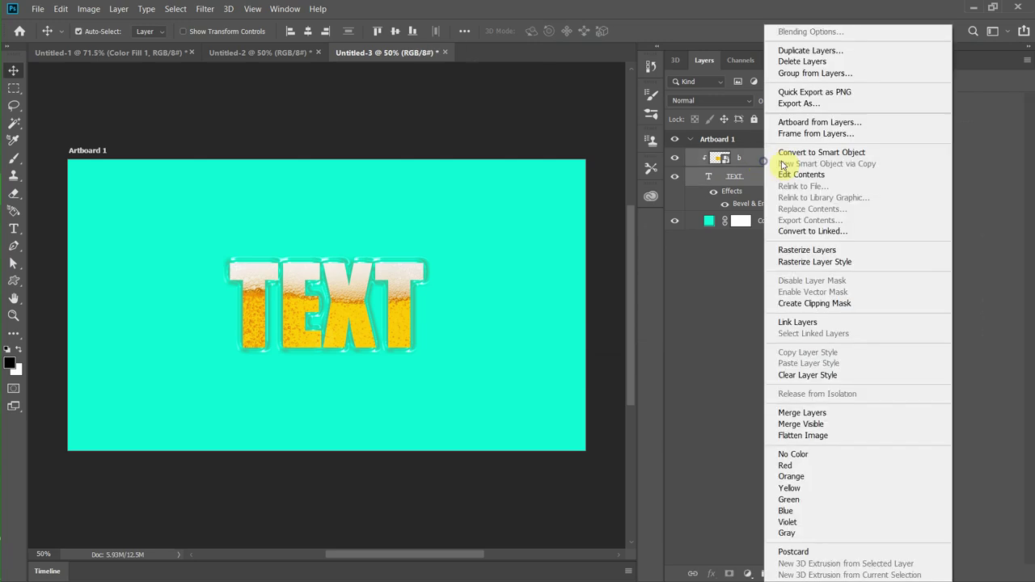
pyautogui.click(810, 50)
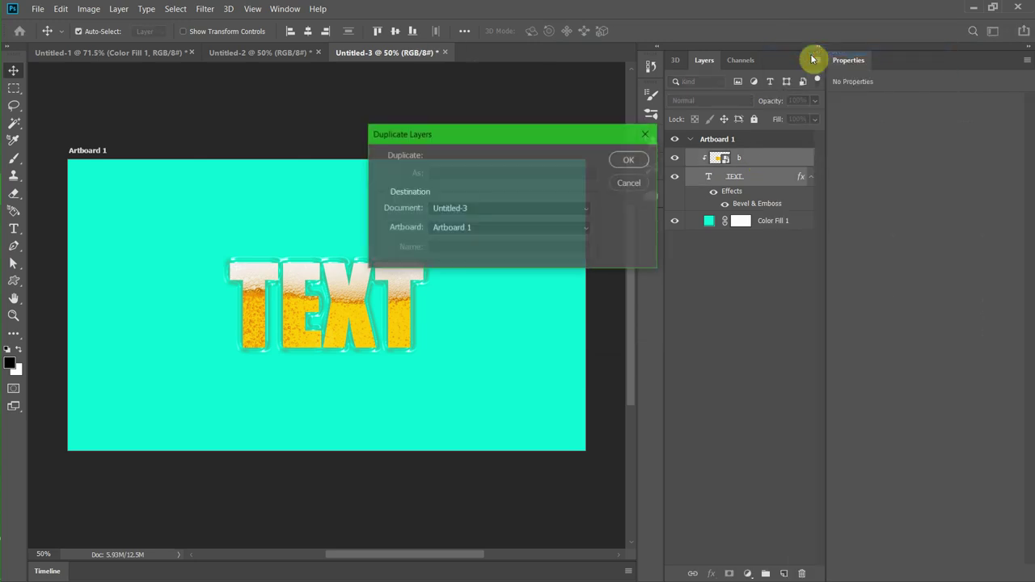
pyautogui.click(643, 161)
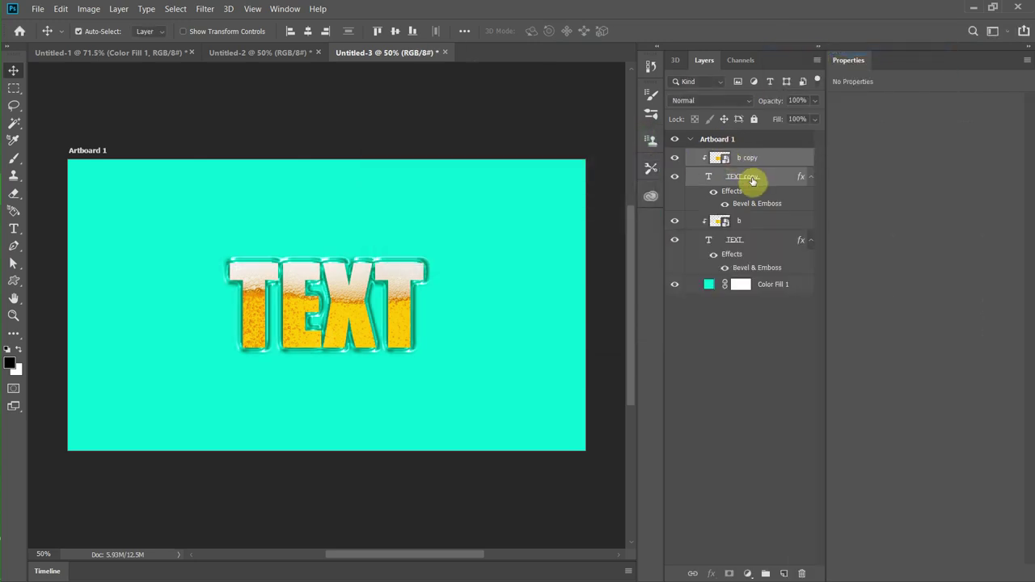
pyautogui.click(764, 206)
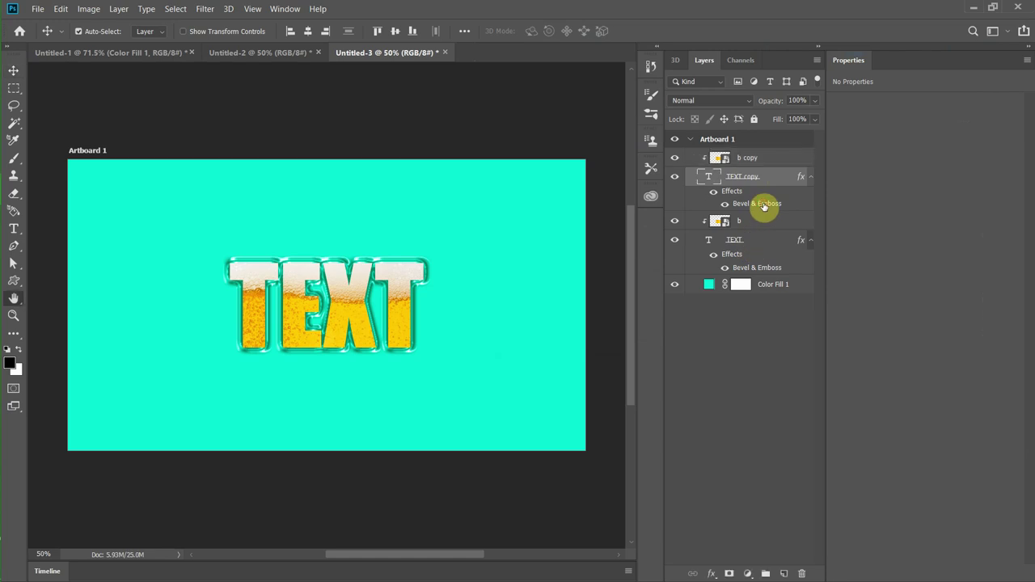
# Step: Set TEXT copy's bevel to -144° angle, 51° altitude, 30% highlight; then select b copy
pyautogui.doubleClick(764, 203)
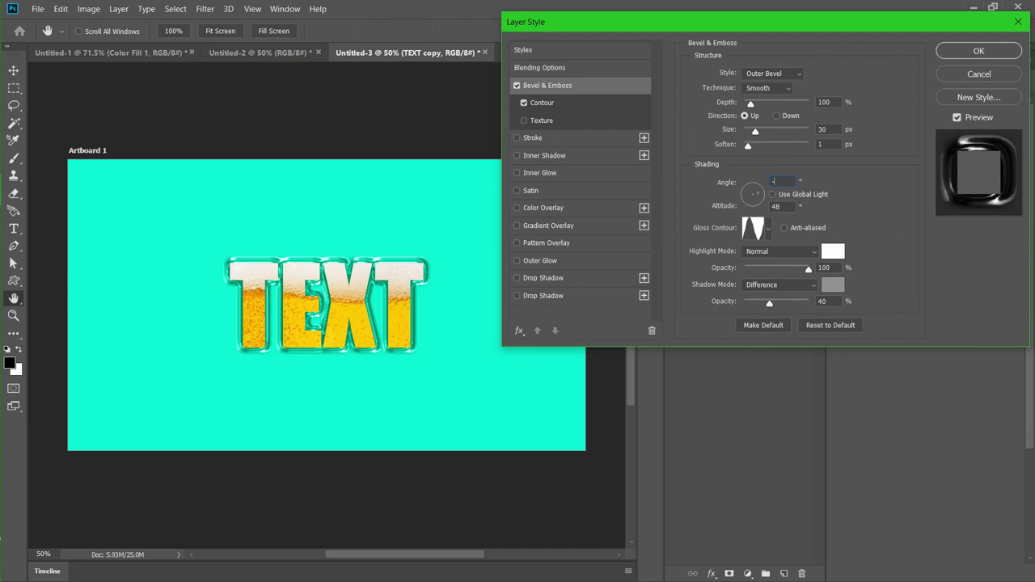
pyautogui.write('144')
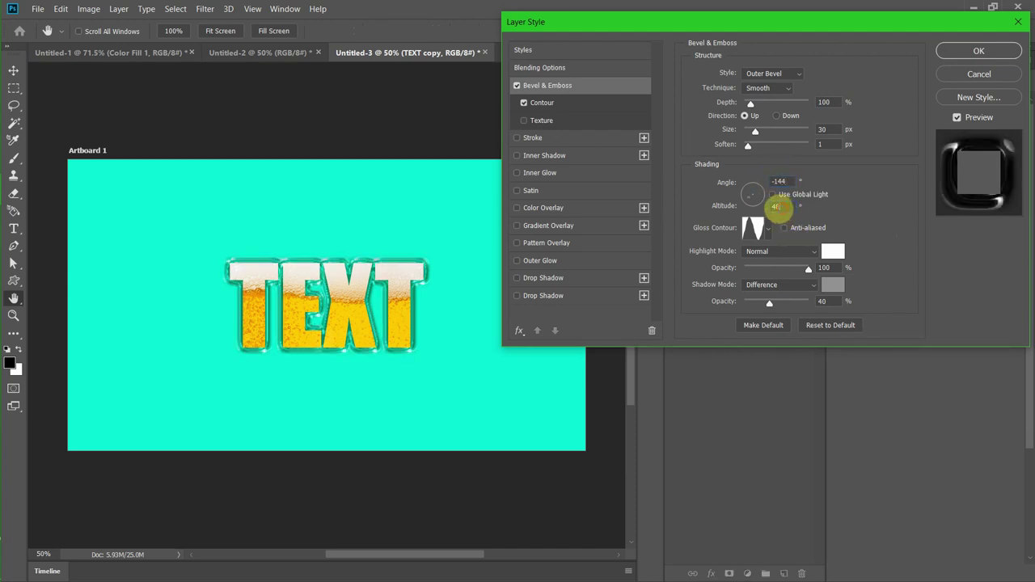
pyautogui.write('51')
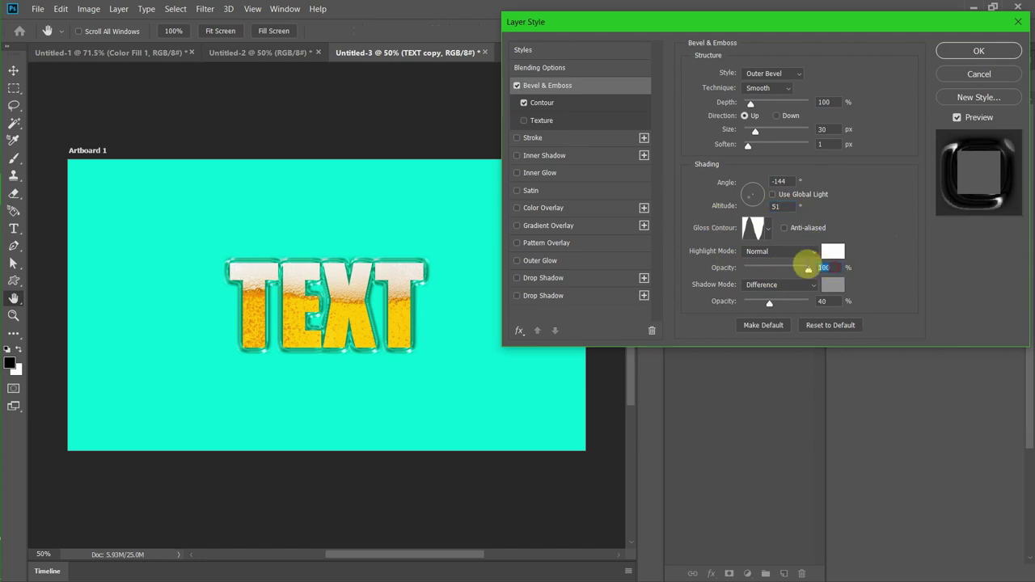
pyautogui.write('30')
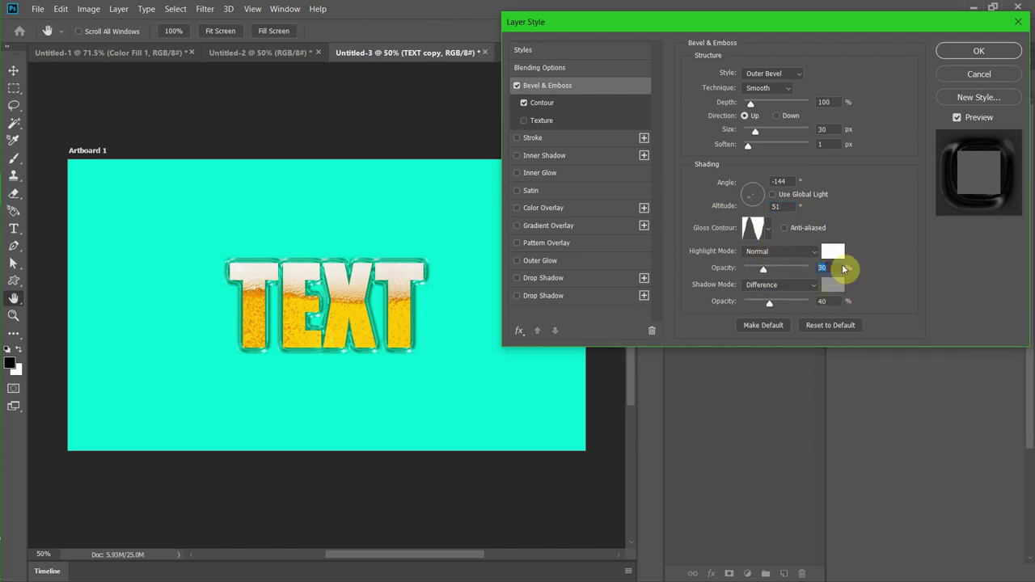
pyautogui.click(951, 53)
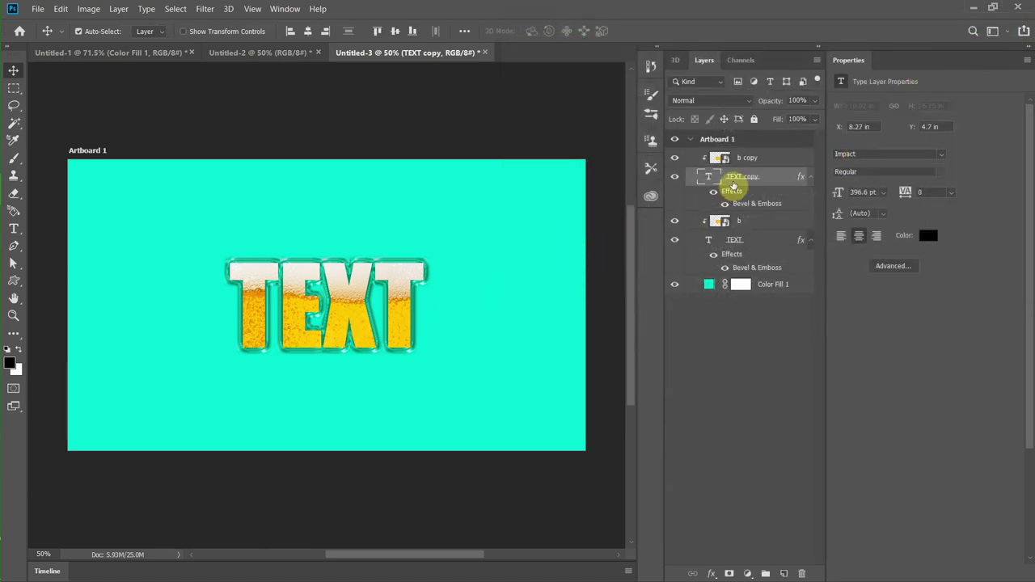
pyautogui.click(781, 396)
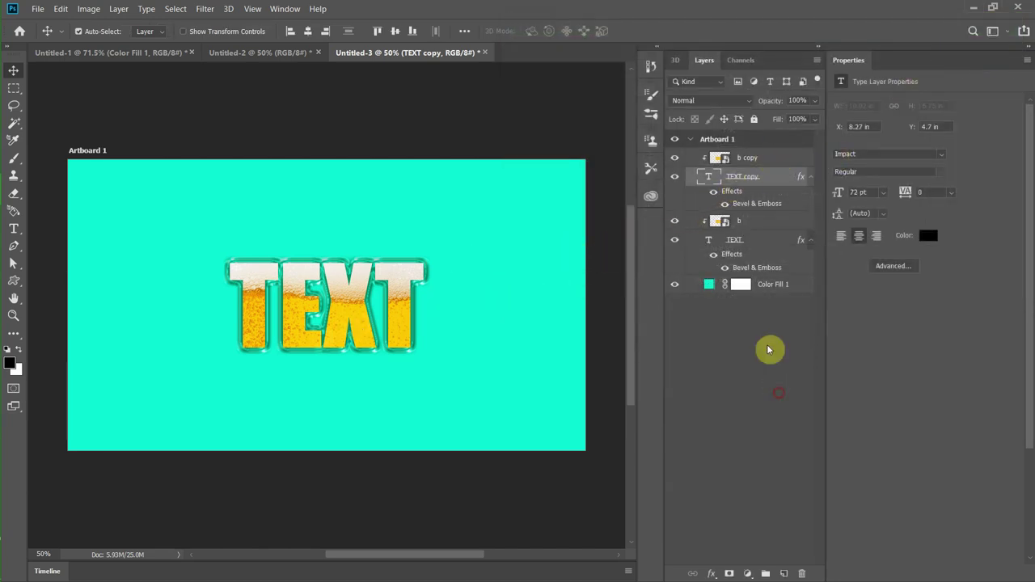
pyautogui.click(753, 165)
# Step: Place the beer image as a new top layer scaled to about 158% over the lettering
pyautogui.press('super+d')
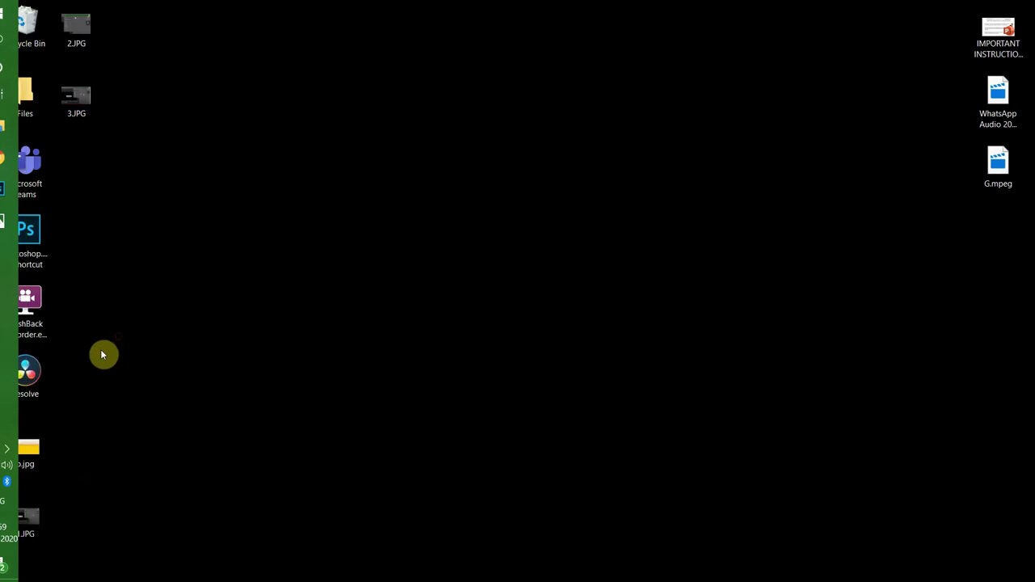
pyautogui.click(15, 187)
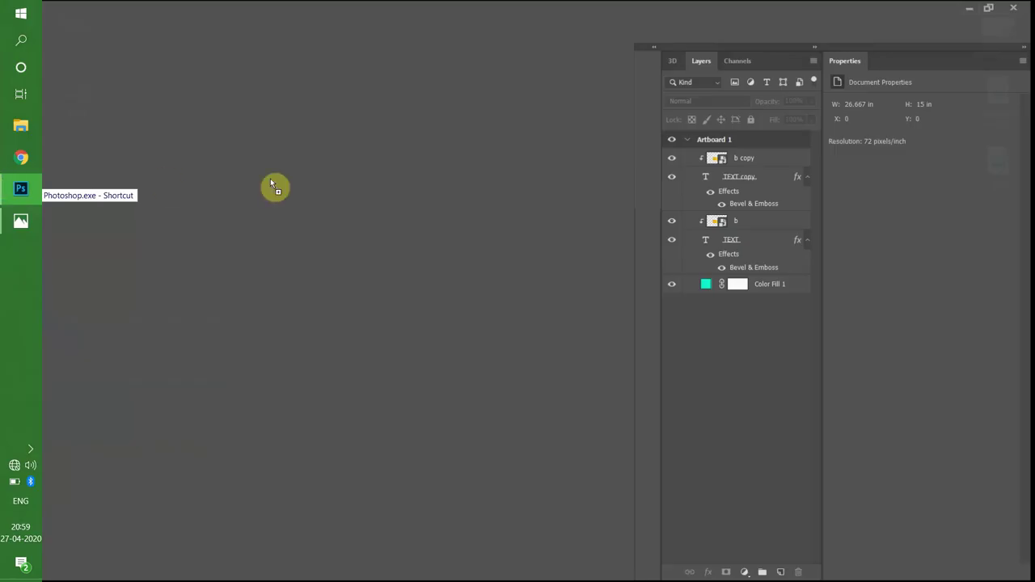
pyautogui.moveTo(365, 283); pyautogui.dragTo(372, 303)
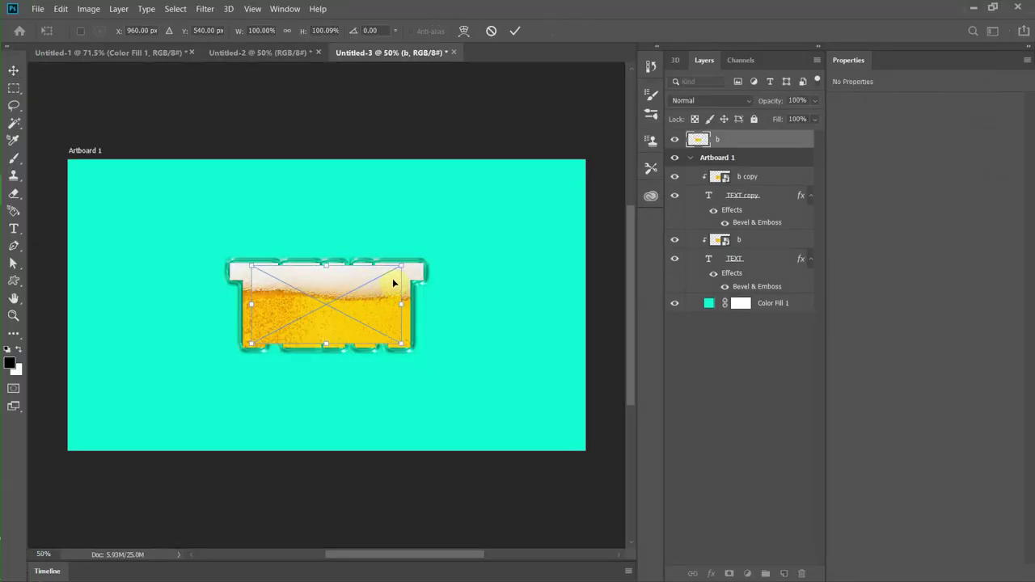
pyautogui.moveTo(400, 265); pyautogui.dragTo(467, 232)
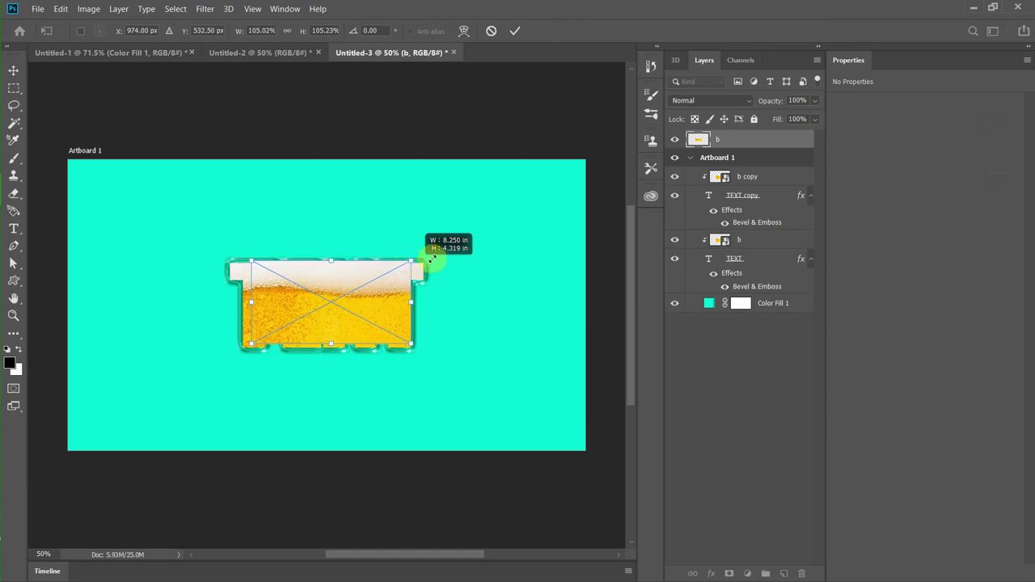
pyautogui.moveTo(382, 314); pyautogui.dragTo(356, 323)
pyautogui.moveTo(431, 354); pyautogui.dragTo(446, 369)
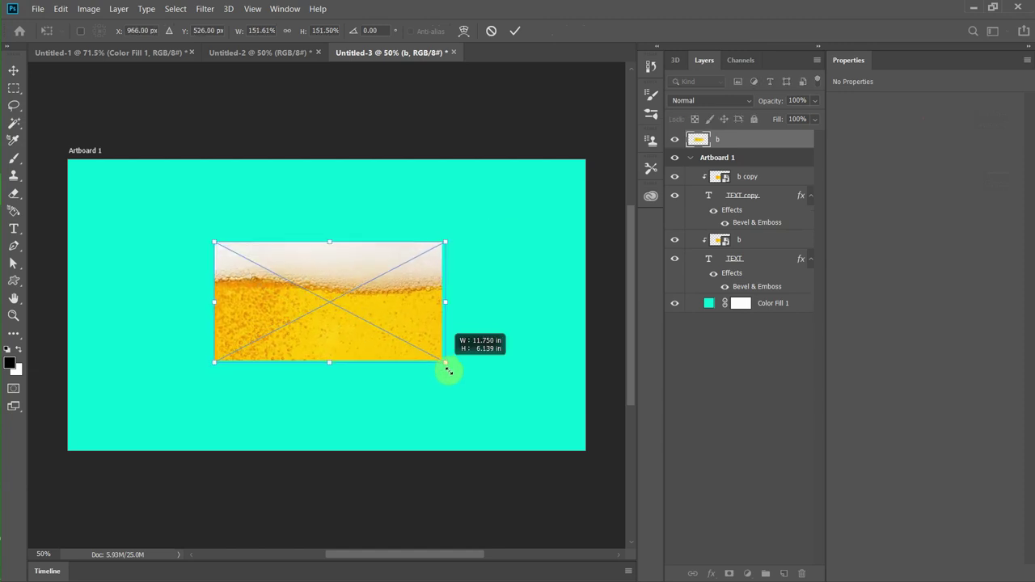
pyautogui.moveTo(411, 334); pyautogui.dragTo(408, 331)
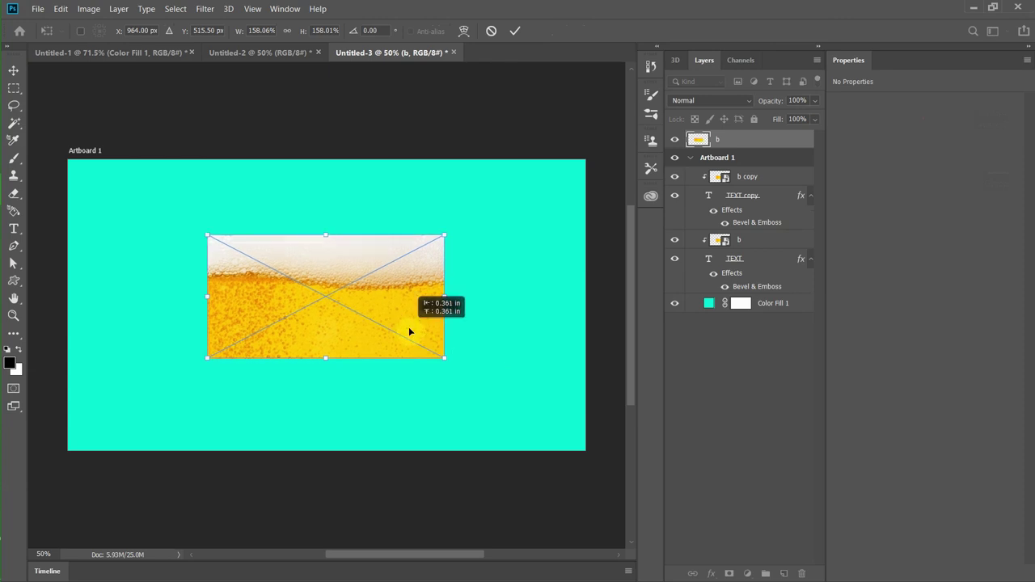
pyautogui.click(514, 30)
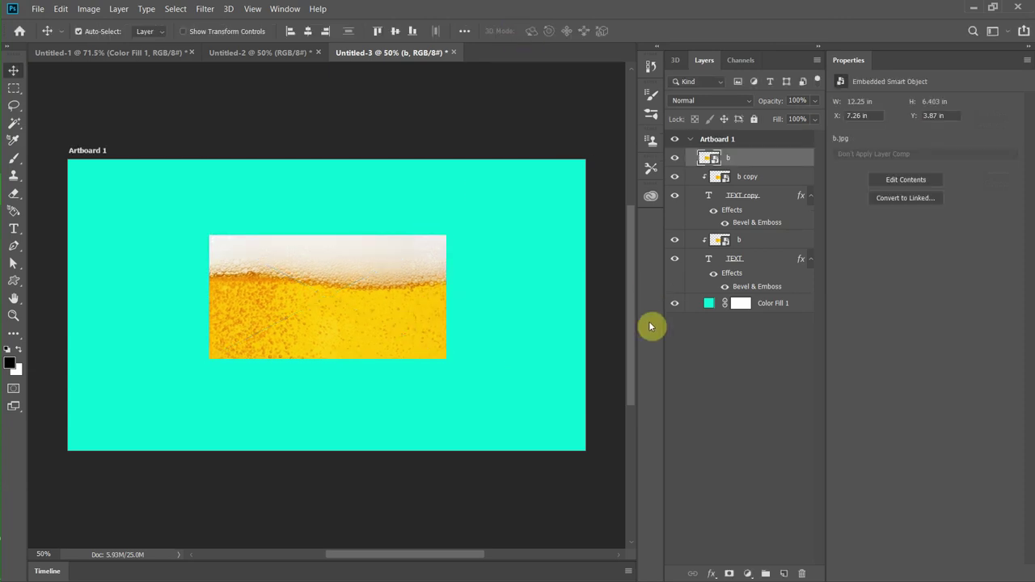
# Step: Add a layer mask to the top beer layer b and nudge the image slightly down
pyautogui.click(729, 573)
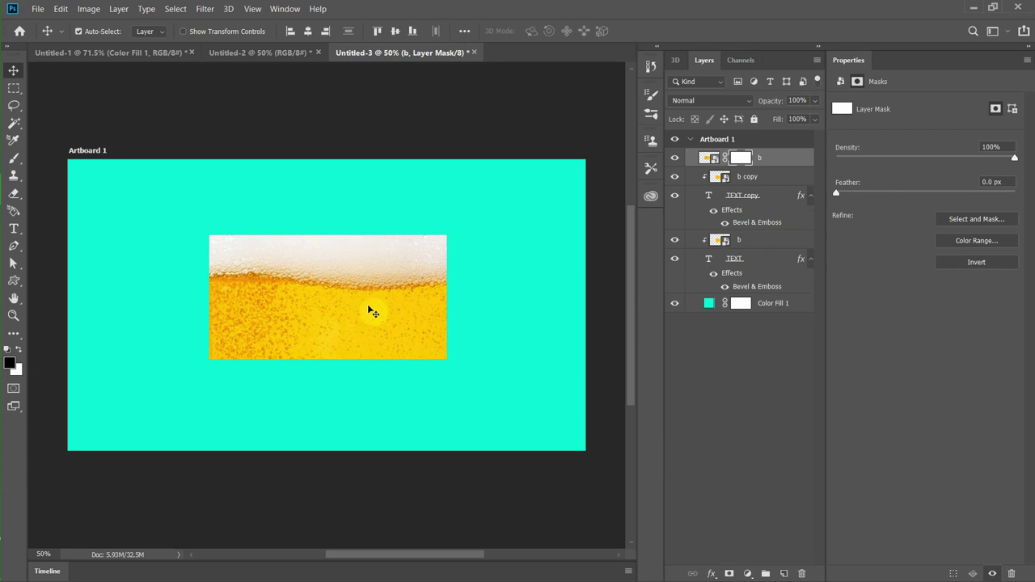
pyautogui.click(674, 158)
pyautogui.click(673, 160)
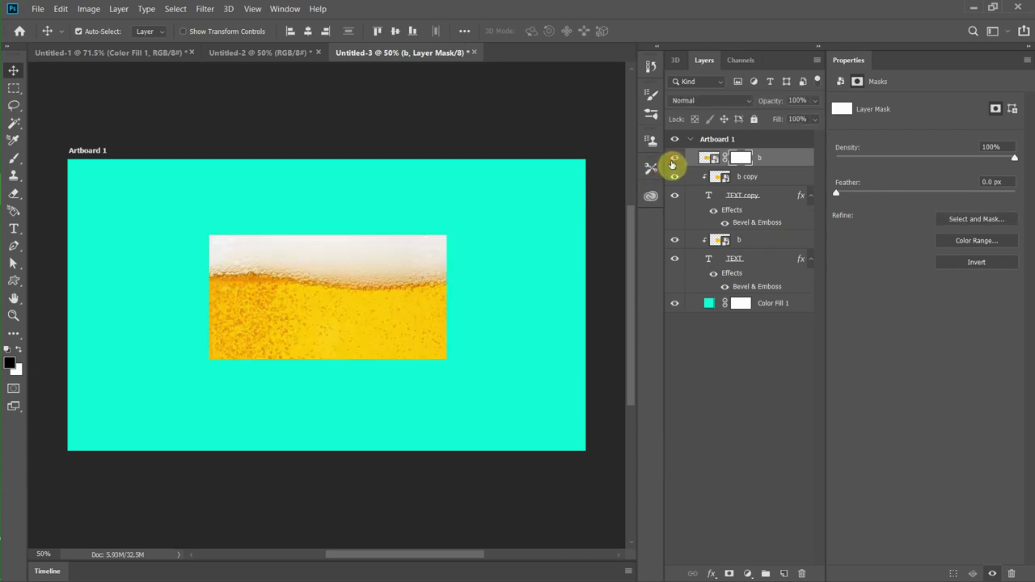
pyautogui.moveTo(380, 324); pyautogui.dragTo(384, 327)
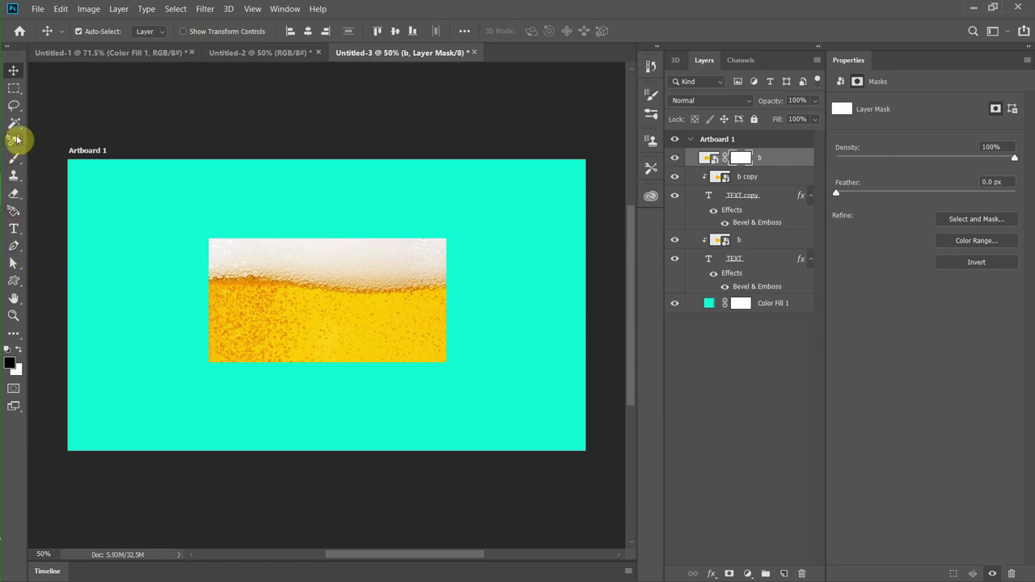
# Step: Paint the mask to hide the lower beer, blending across the letters at 40% flow
pyautogui.click(12, 161)
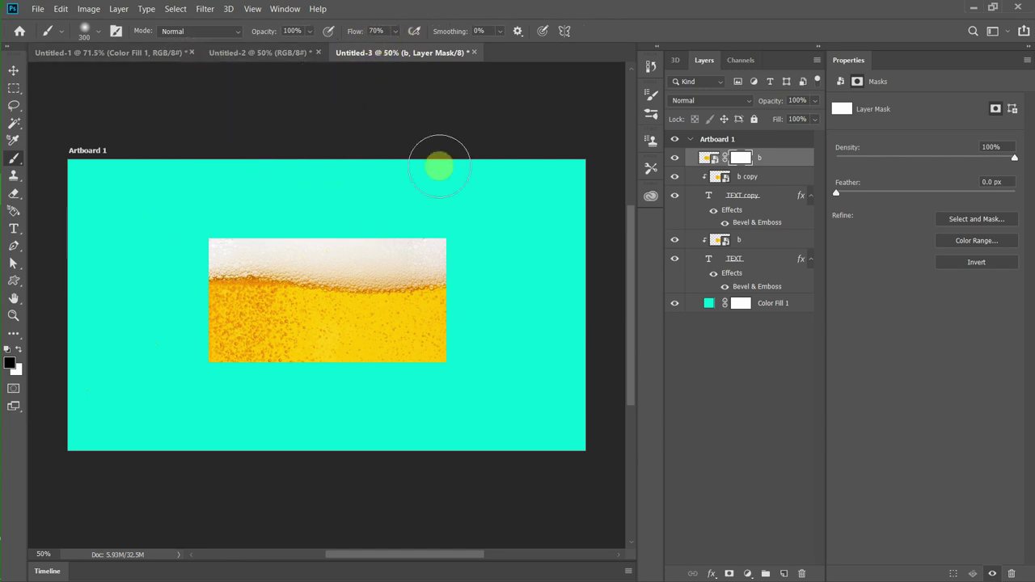
pyautogui.moveTo(296, 351)
pyautogui.mouseDown()
pyautogui.moveTo(358, 355)
pyautogui.moveTo(232, 331)
pyautogui.moveTo(203, 305)
pyautogui.moveTo(466, 321)
pyautogui.moveTo(411, 389)
pyautogui.mouseUp()
pyautogui.scroll(5, 411, 389)
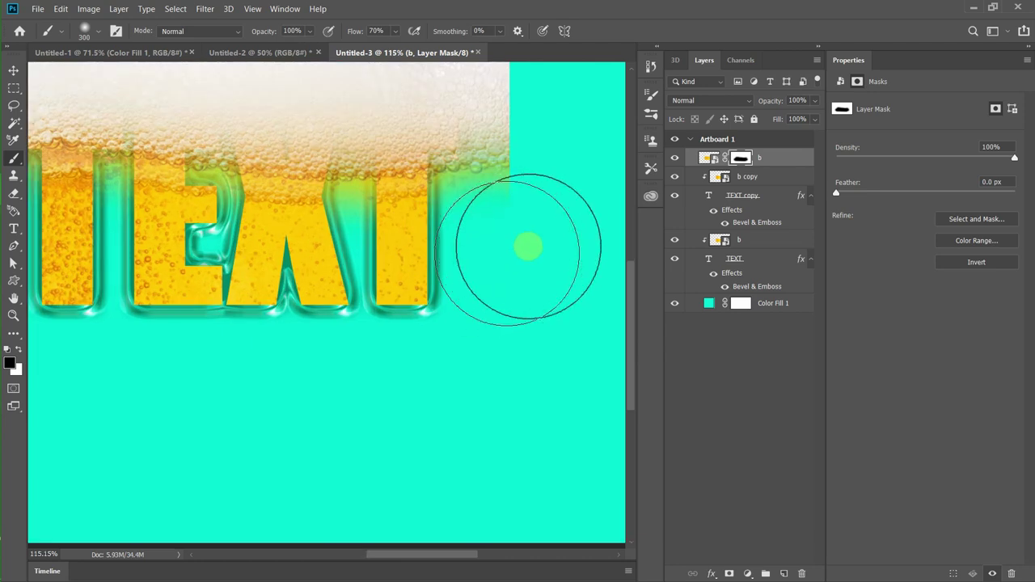
pyautogui.moveTo(502, 266); pyautogui.dragTo(454, 229)
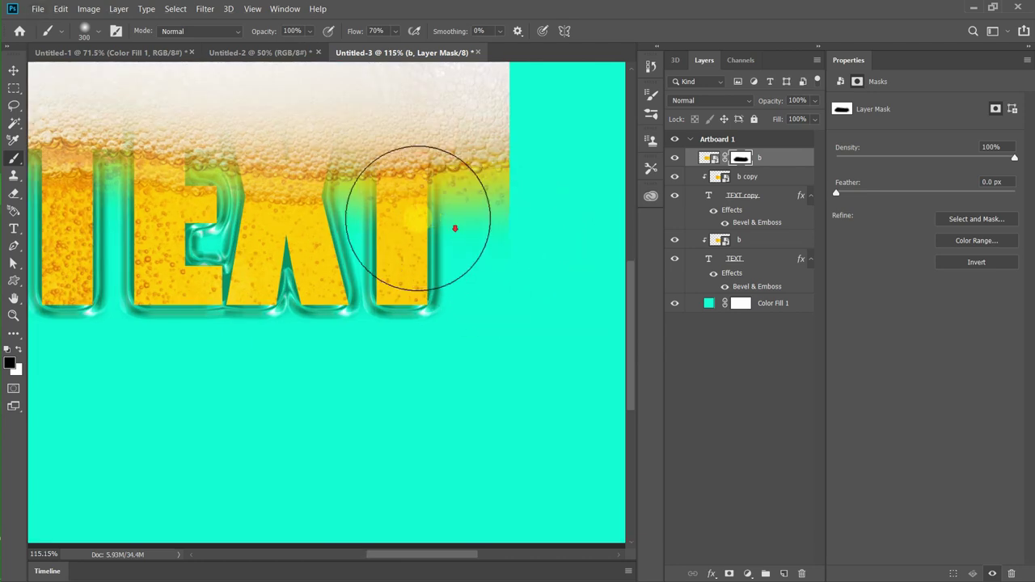
pyautogui.scroll(-3, 417, 218)
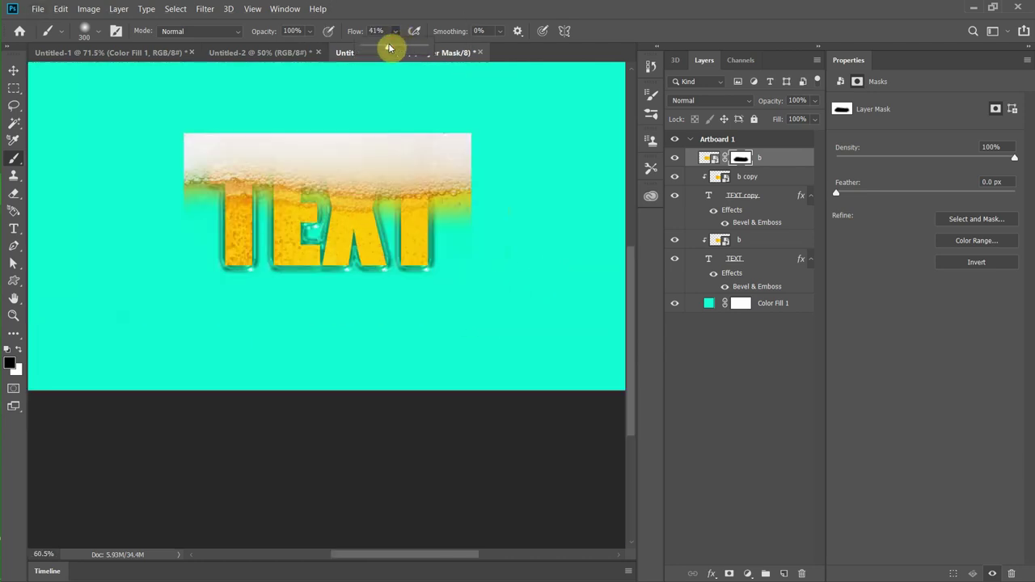
pyautogui.moveTo(478, 238); pyautogui.dragTo(481, 233)
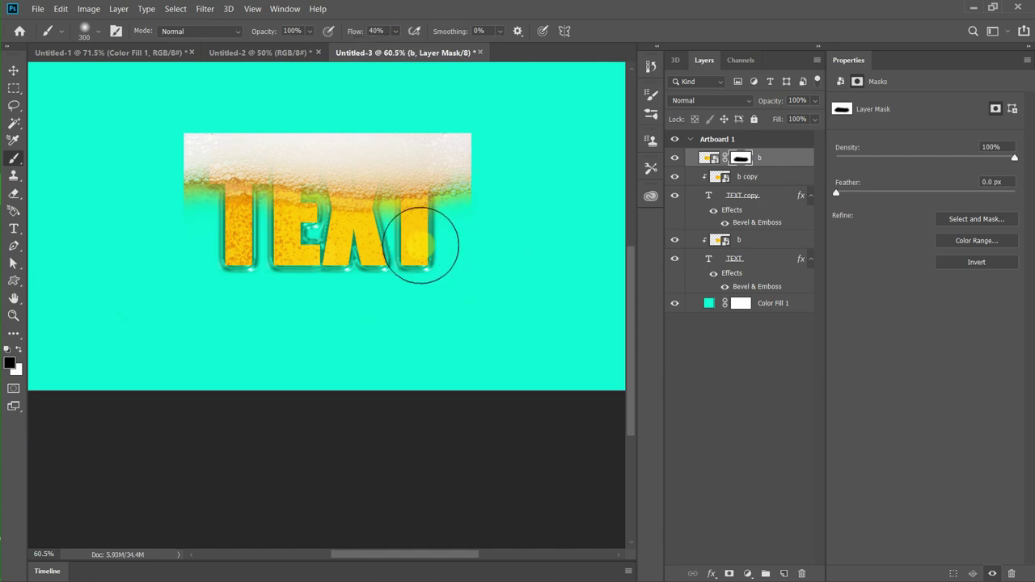
pyautogui.moveTo(421, 245)
pyautogui.mouseDown()
pyautogui.moveTo(159, 241)
pyautogui.moveTo(173, 224)
pyautogui.moveTo(273, 224)
pyautogui.moveTo(364, 241)
pyautogui.moveTo(432, 235)
pyautogui.moveTo(446, 248)
pyautogui.moveTo(439, 243)
pyautogui.mouseUp()
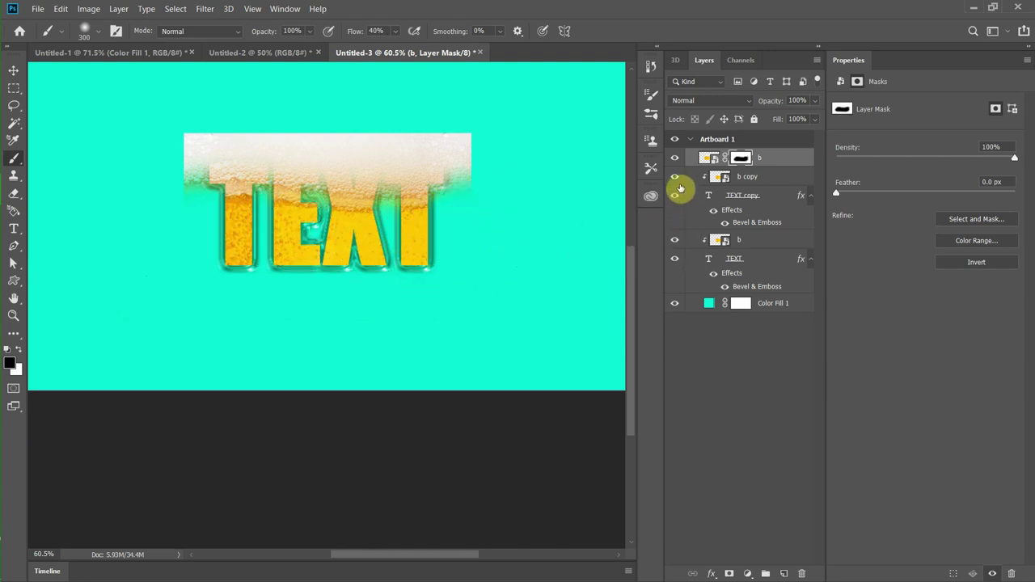
pyautogui.click(782, 180)
pyautogui.keyDown('shift'); pyautogui.click(776, 195); pyautogui.keyUp('shift')
pyautogui.keyDown('shift'); pyautogui.click(767, 240); pyautogui.keyUp('shift')
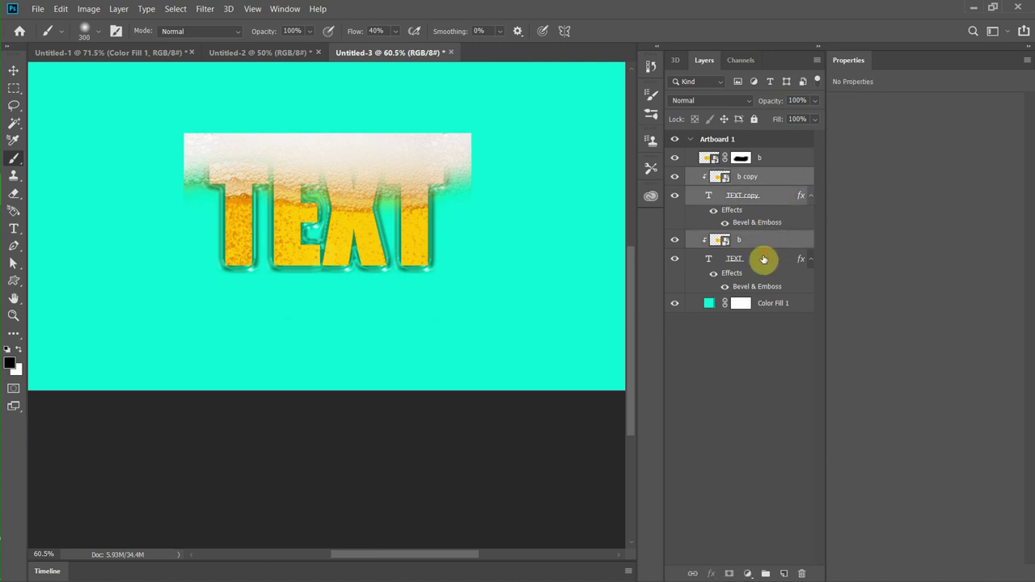
pyautogui.keyDown('shift'); pyautogui.click(763, 259); pyautogui.keyUp('shift')
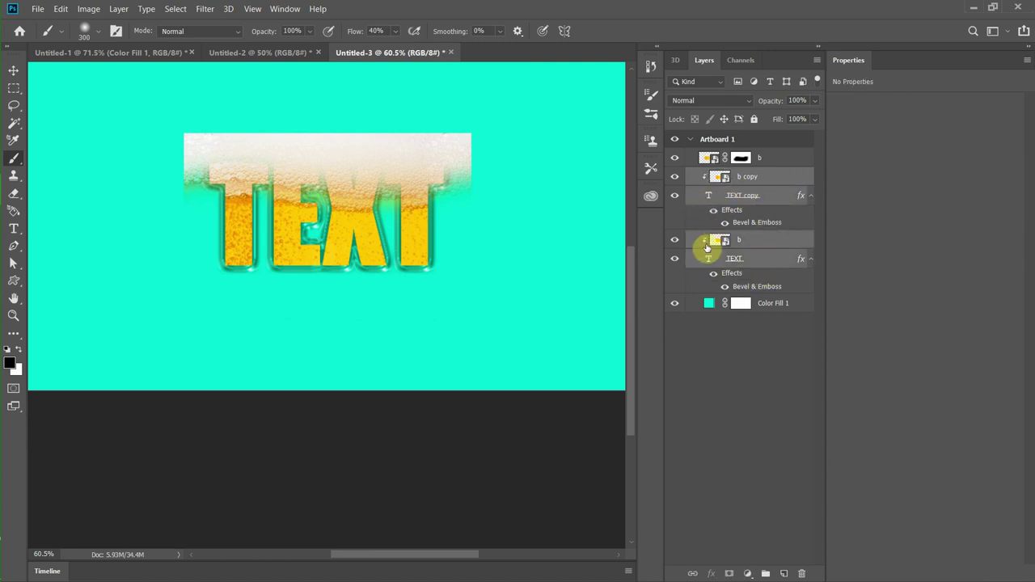
pyautogui.click(706, 352)
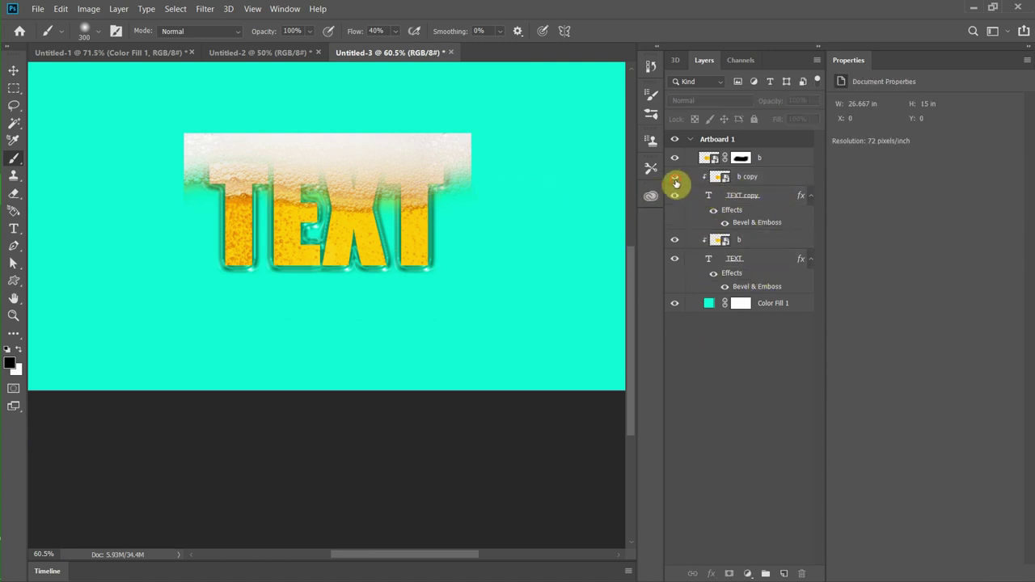
pyautogui.click(675, 183)
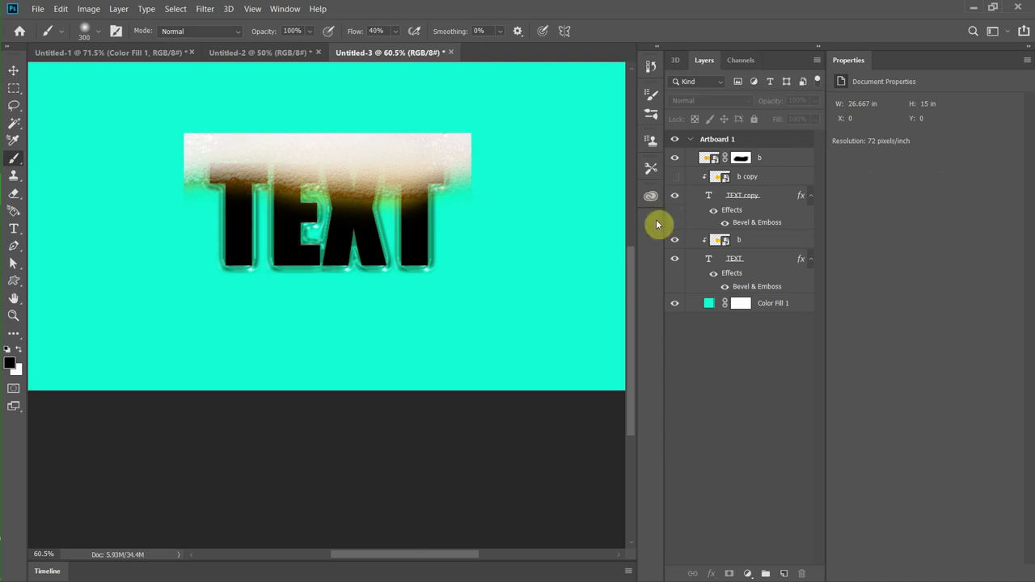
pyautogui.moveTo(680, 209); pyautogui.dragTo(676, 258)
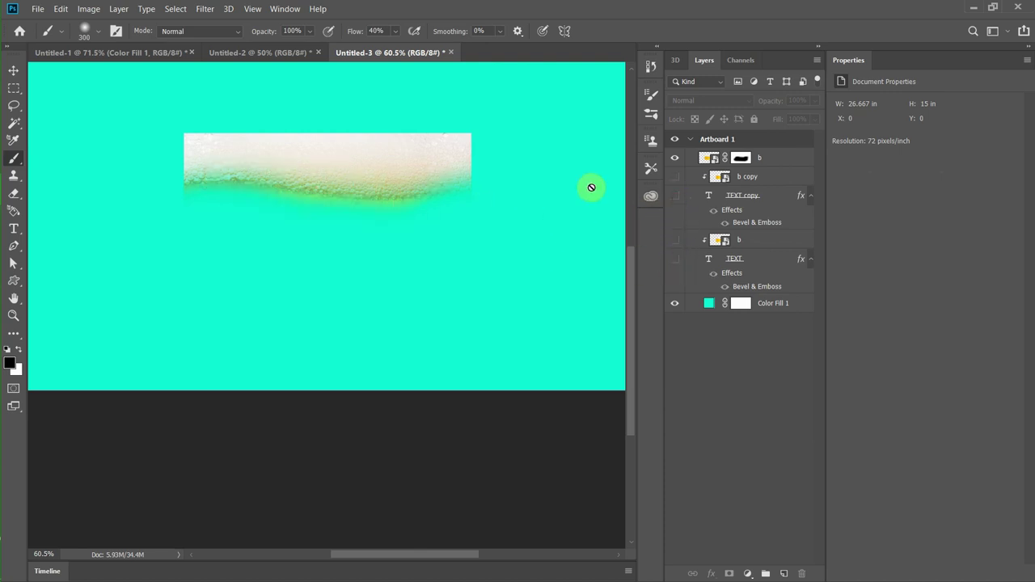
pyautogui.click(756, 159)
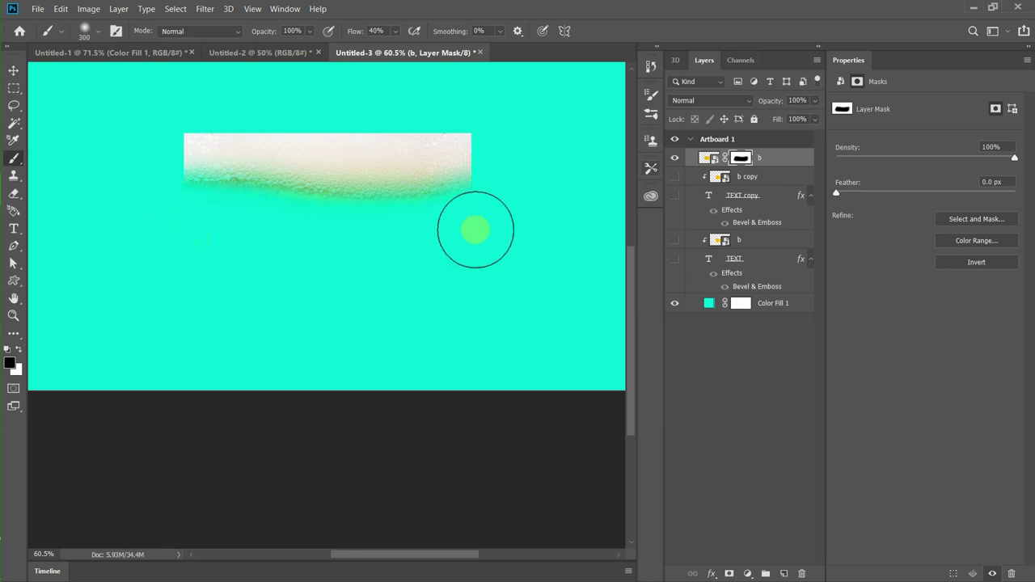
pyautogui.click(700, 240)
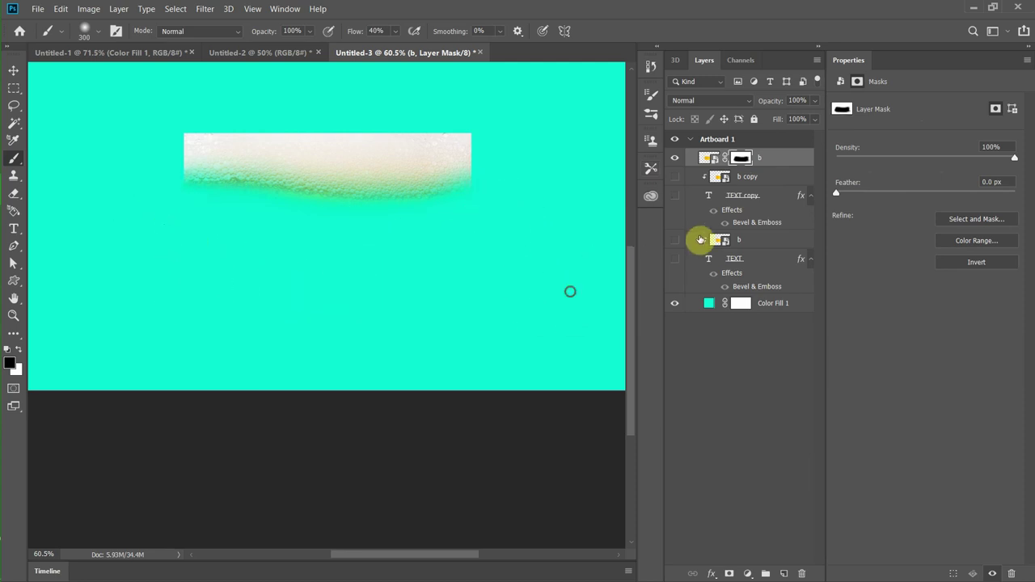
pyautogui.moveTo(675, 182)
pyautogui.mouseDown()
pyautogui.moveTo(672, 238)
pyautogui.moveTo(675, 187)
pyautogui.mouseUp()
pyautogui.click(649, 168)
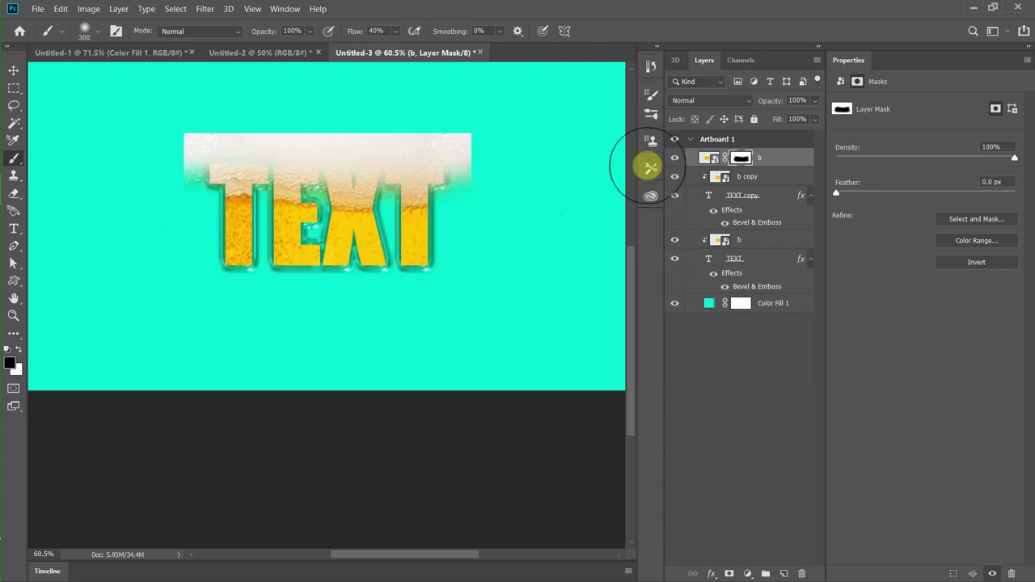
# Step: Move the foam layer about 0.5 in lower onto the TEXT's letter tops
pyautogui.click(60, 9)
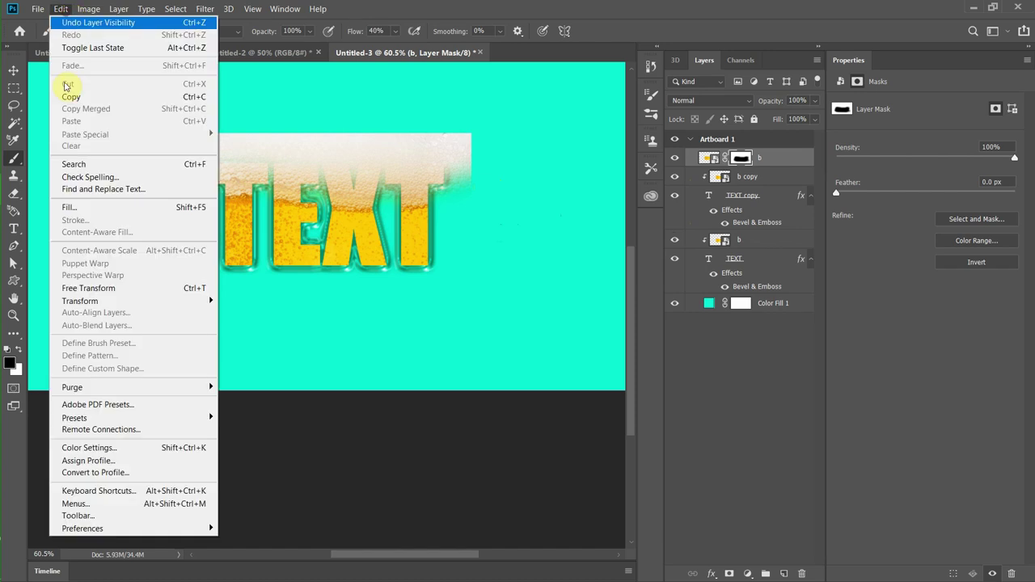
pyautogui.click(89, 288)
pyautogui.moveTo(332, 166); pyautogui.dragTo(331, 176)
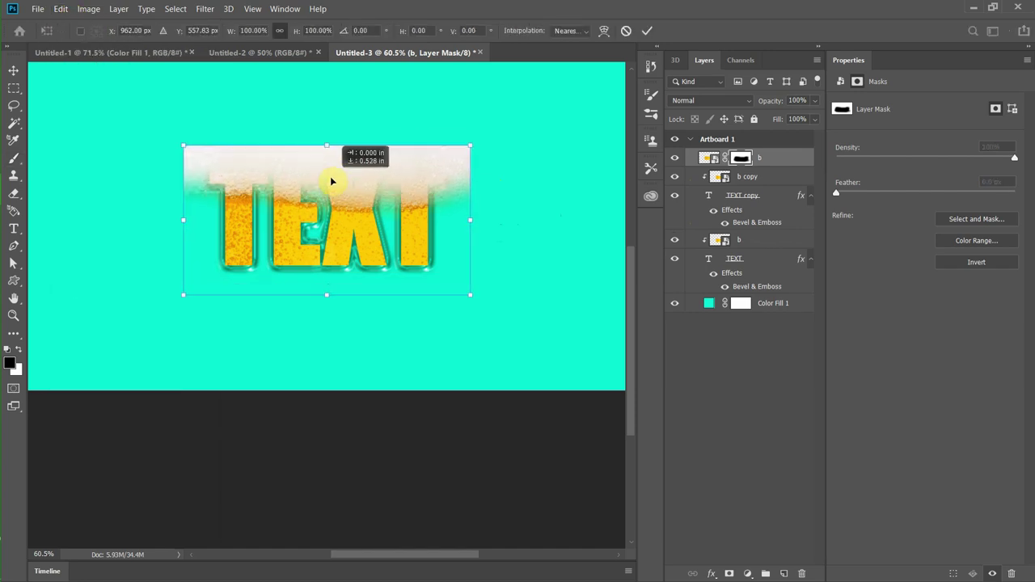
pyautogui.click(647, 32)
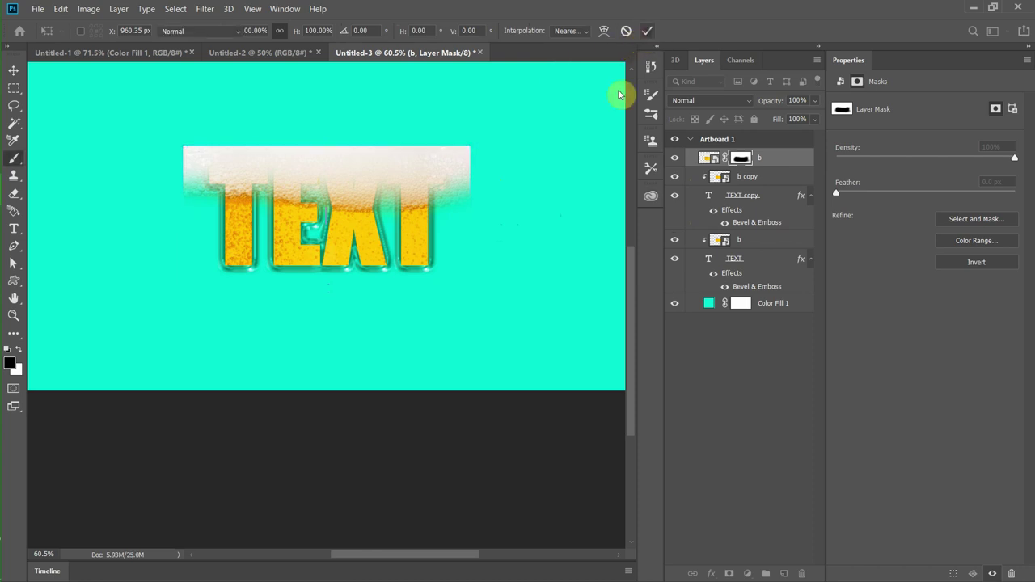
# Step: Brush away the foam's left, right and lower-left edges on its mask, undoing one stroke
pyautogui.press('b')
pyautogui.moveTo(513, 165)
pyautogui.mouseDown()
pyautogui.moveTo(513, 155)
pyautogui.moveTo(493, 203)
pyautogui.mouseUp()
pyautogui.hotkey('ctrl', 'z')
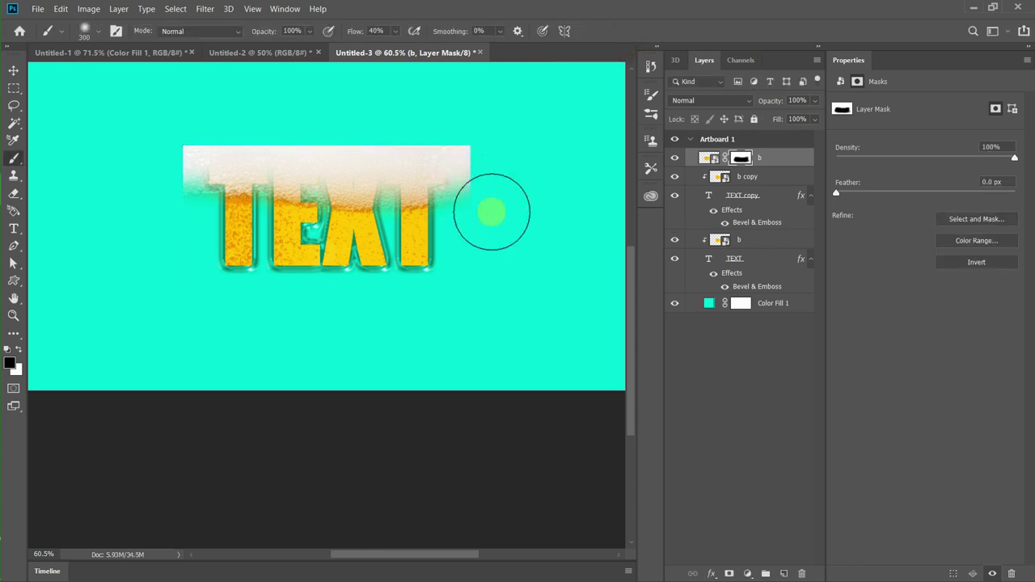
pyautogui.moveTo(499, 226)
pyautogui.mouseDown()
pyautogui.moveTo(504, 182)
pyautogui.moveTo(487, 116)
pyautogui.mouseUp()
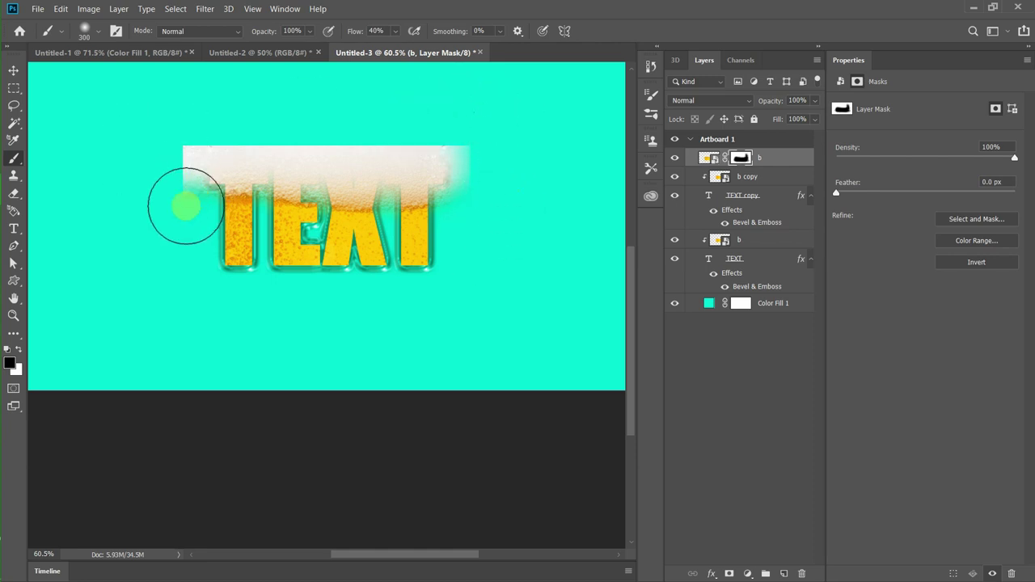
pyautogui.moveTo(132, 201)
pyautogui.mouseDown()
pyautogui.moveTo(139, 167)
pyautogui.moveTo(179, 109)
pyautogui.mouseUp()
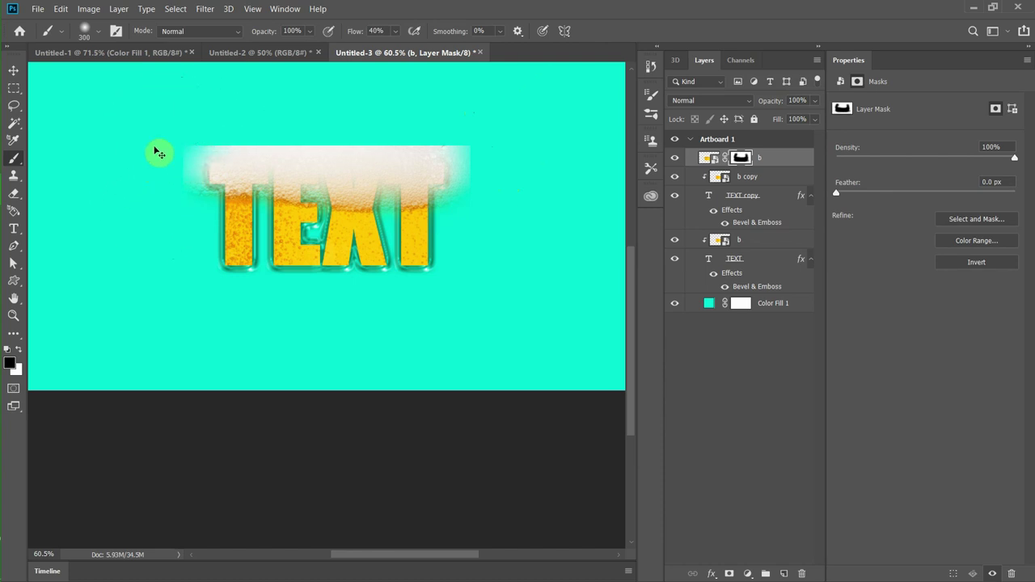
pyautogui.moveTo(177, 191)
pyautogui.mouseDown()
pyautogui.moveTo(138, 215)
pyautogui.moveTo(148, 138)
pyautogui.moveTo(132, 116)
pyautogui.moveTo(259, 103)
pyautogui.moveTo(242, 106)
pyautogui.moveTo(437, 111)
pyautogui.moveTo(270, 106)
pyautogui.moveTo(448, 113)
pyautogui.moveTo(499, 135)
pyautogui.moveTo(514, 175)
pyautogui.moveTo(509, 218)
pyautogui.moveTo(471, 232)
pyautogui.moveTo(497, 164)
pyautogui.moveTo(457, 112)
pyautogui.moveTo(197, 120)
pyautogui.moveTo(162, 212)
pyautogui.moveTo(583, 205)
pyautogui.mouseUp()
# Step: Duplicate the masked foam layer three times, creating b copy 2, b copy 3 and b copy 4
pyautogui.rightClick(775, 164)
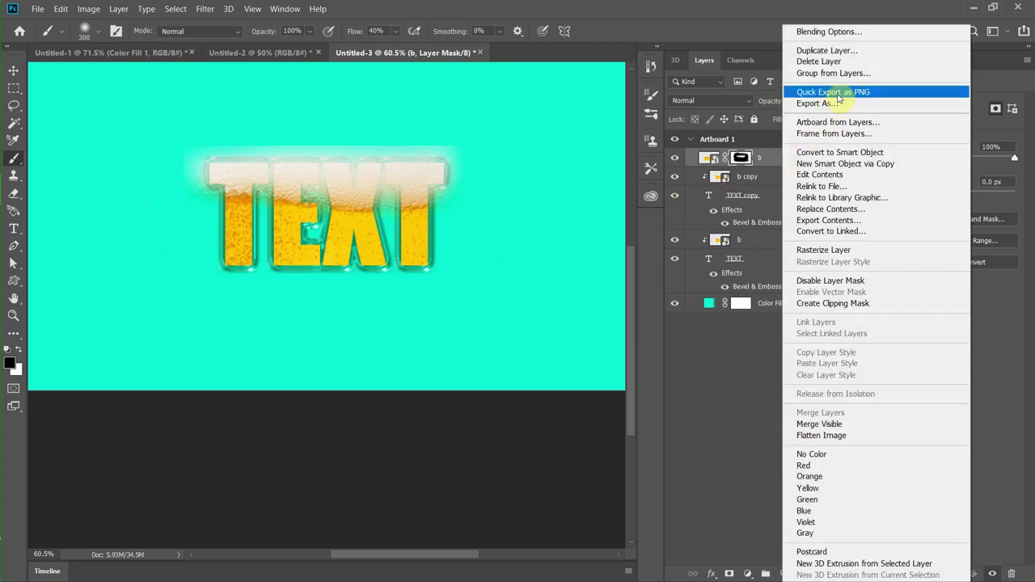
pyautogui.click(849, 46)
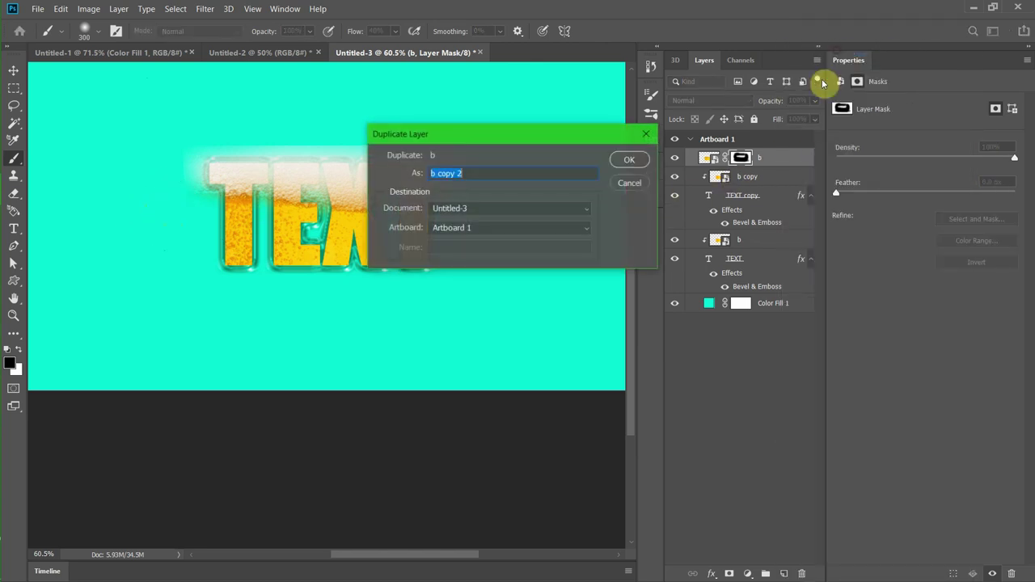
pyautogui.click(636, 165)
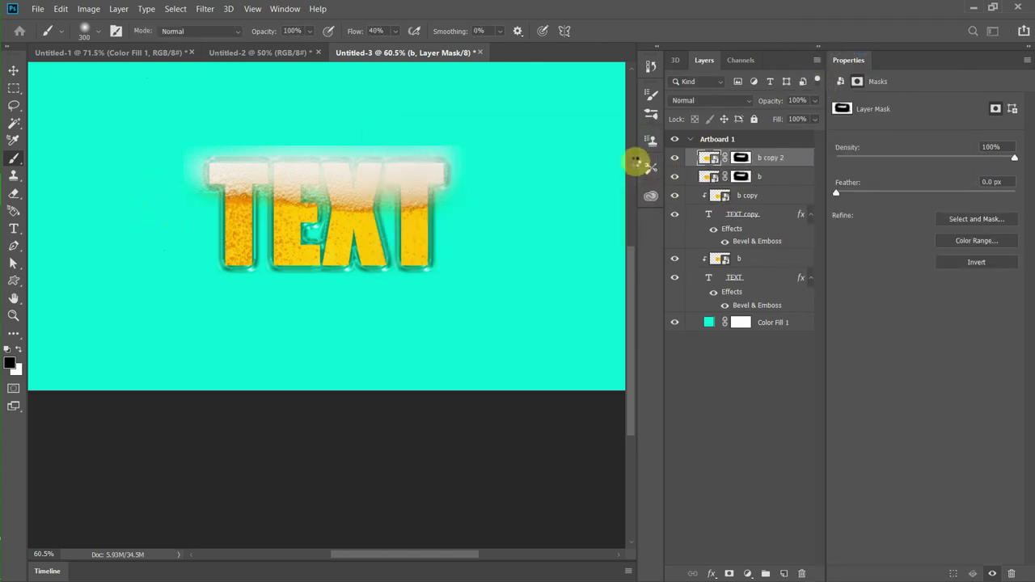
pyautogui.rightClick(785, 161)
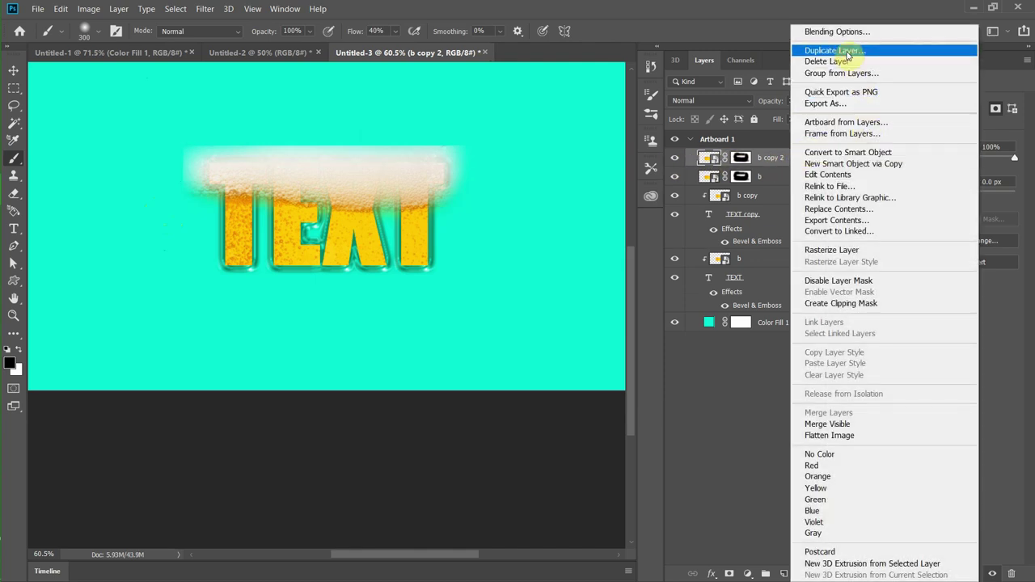
pyautogui.click(849, 54)
pyautogui.click(630, 160)
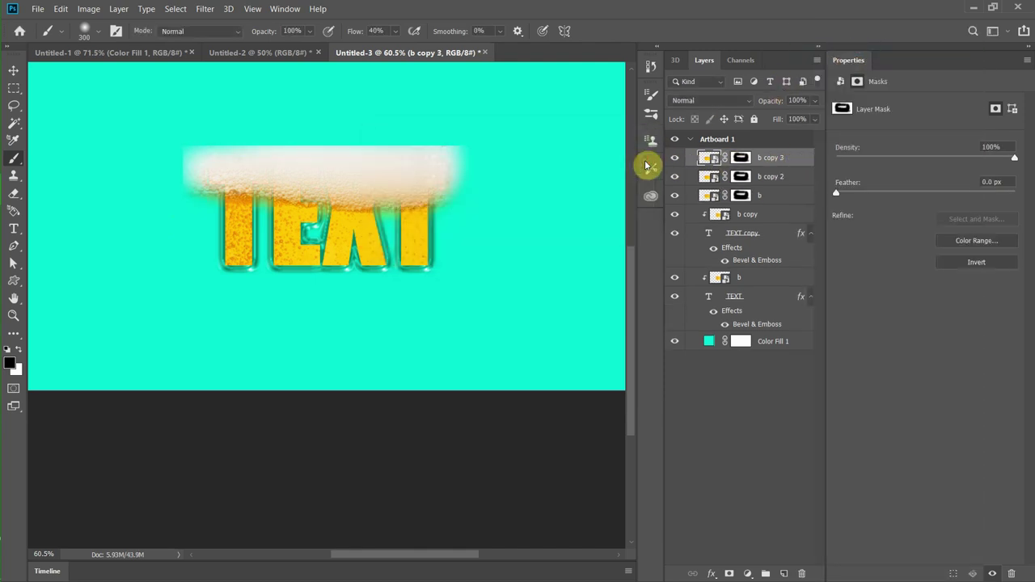
pyautogui.rightClick(783, 162)
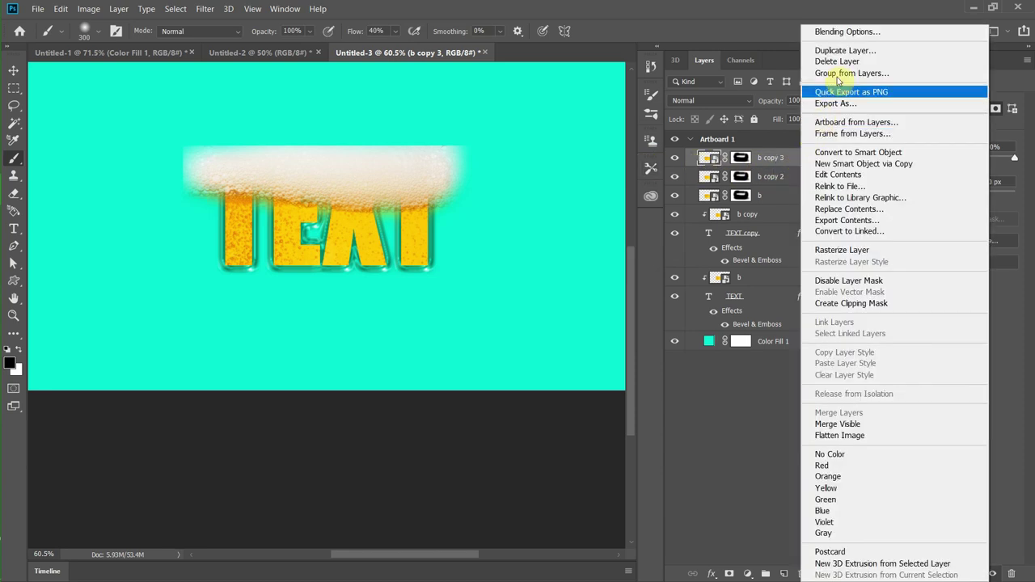
pyautogui.click(807, 53)
pyautogui.click(628, 160)
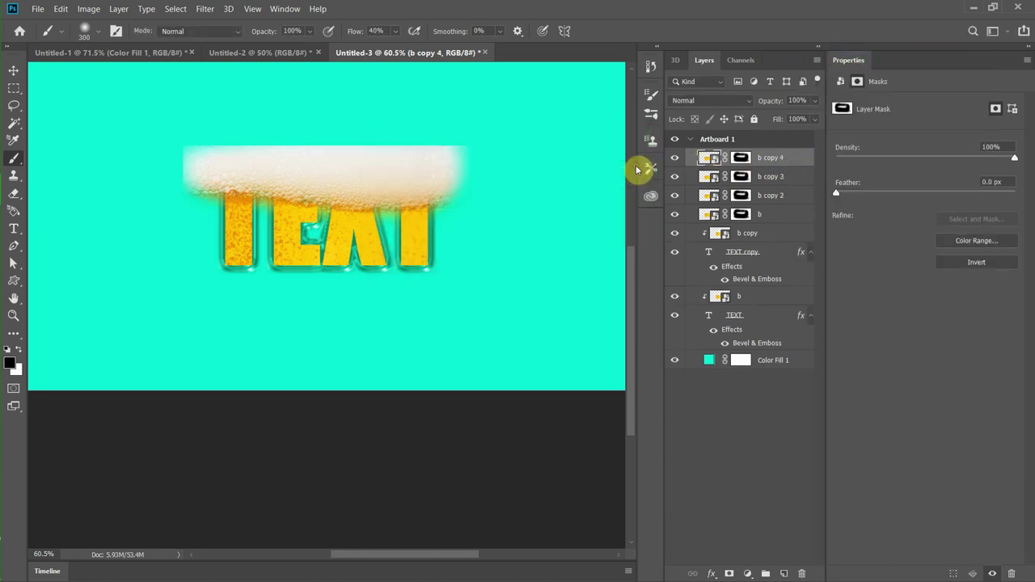
# Step: Select all four foam layers and group them as Group 1
pyautogui.keyDown('shift'); pyautogui.click(799, 195); pyautogui.keyUp('shift')
pyautogui.rightClick(799, 213)
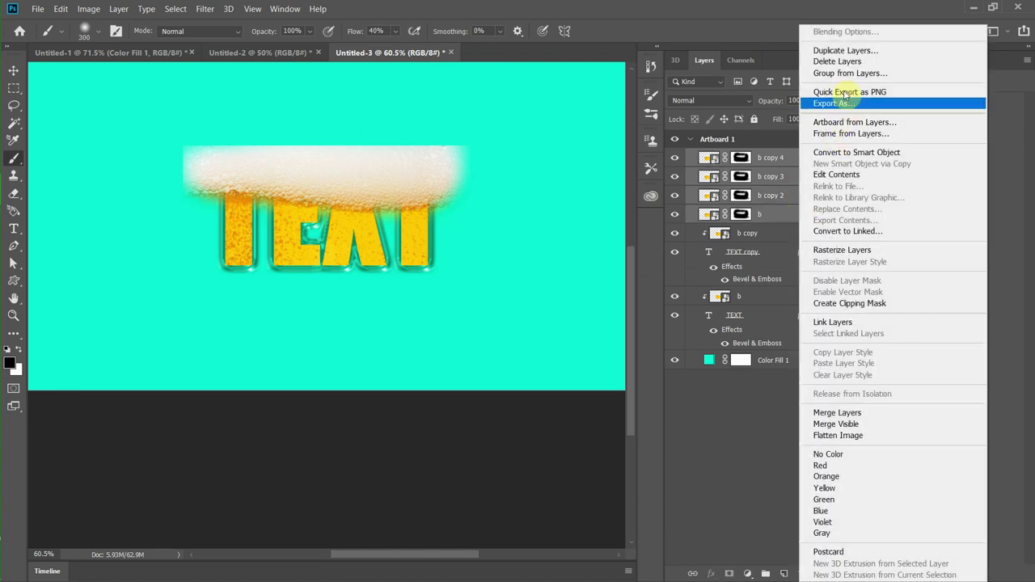
pyautogui.click(845, 72)
pyautogui.click(621, 181)
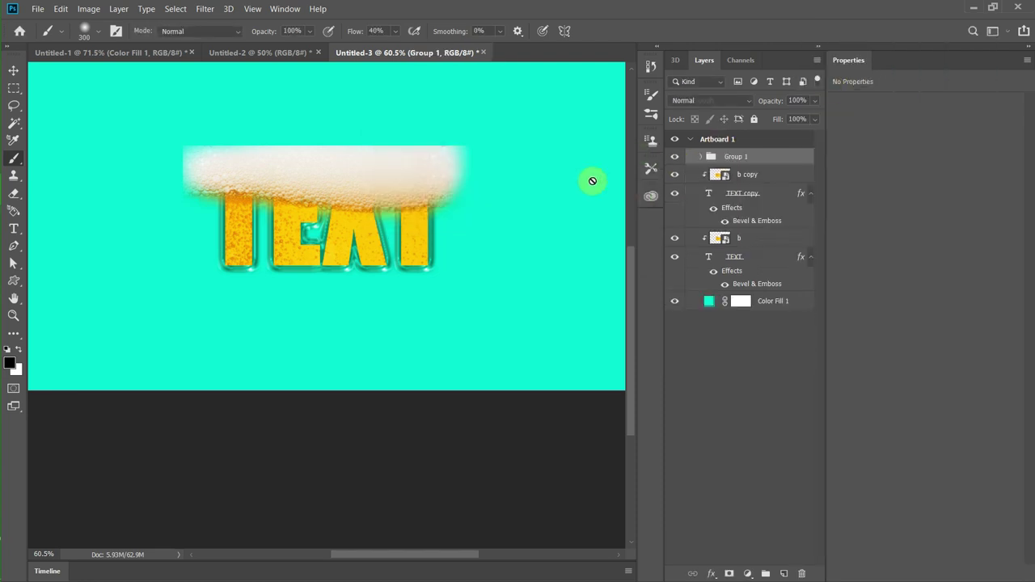
# Step: Expand Group 1 and select each foam mask in turn: b, b copy 2, b copy 3, b copy 4
pyautogui.scroll(2, 485, 194)
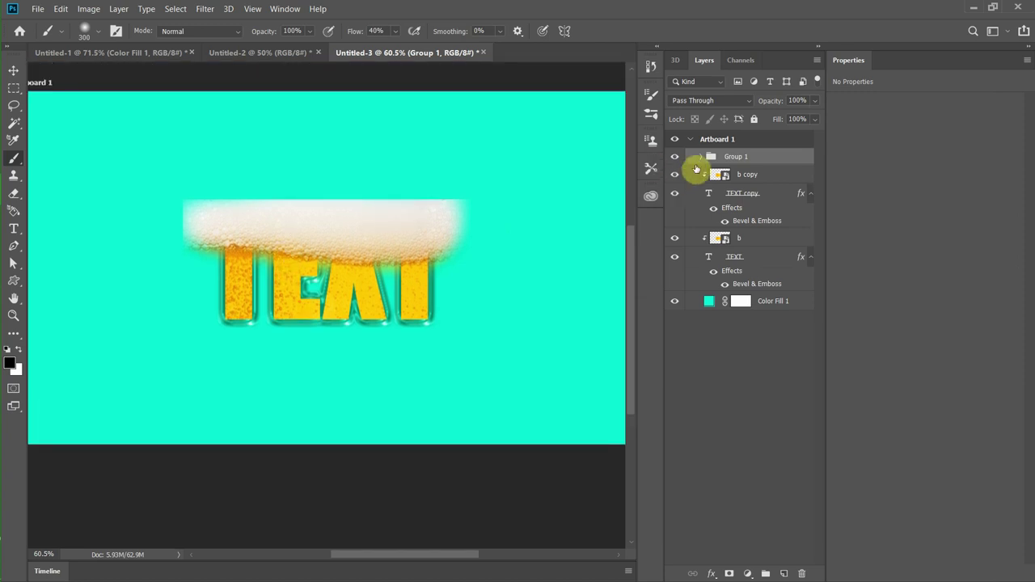
pyautogui.click(701, 156)
pyautogui.click(753, 232)
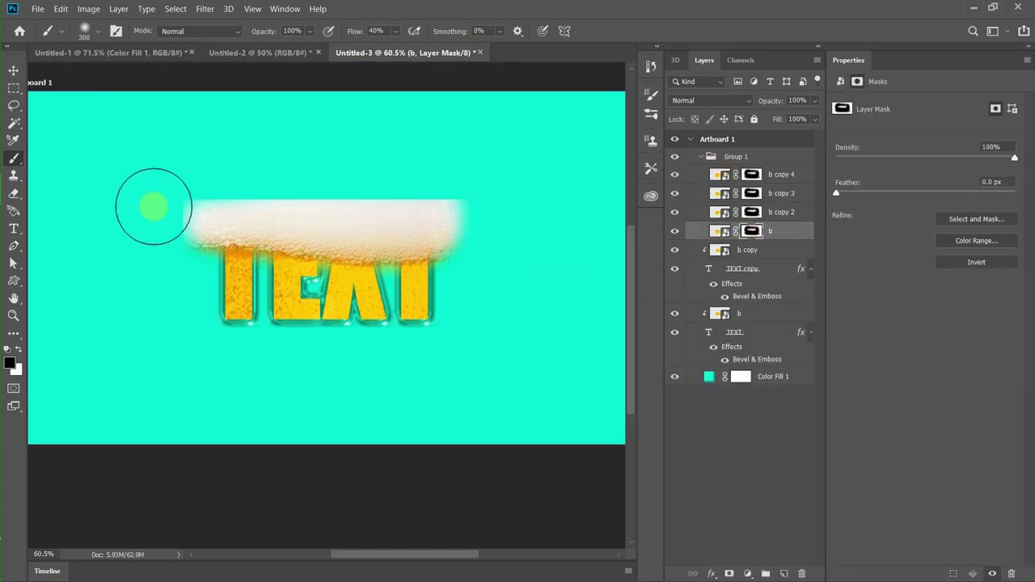
pyautogui.click(749, 213)
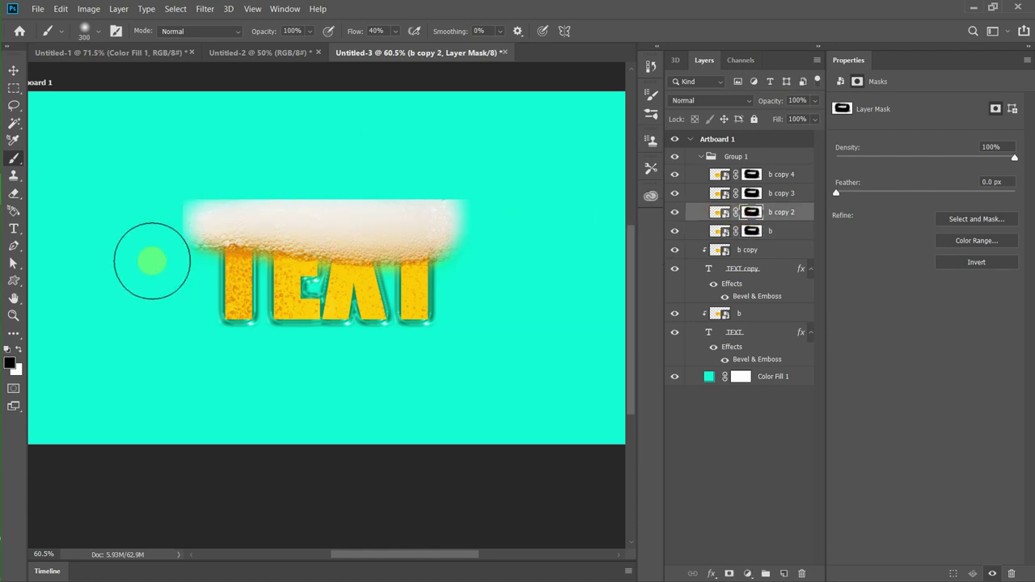
pyautogui.click(750, 193)
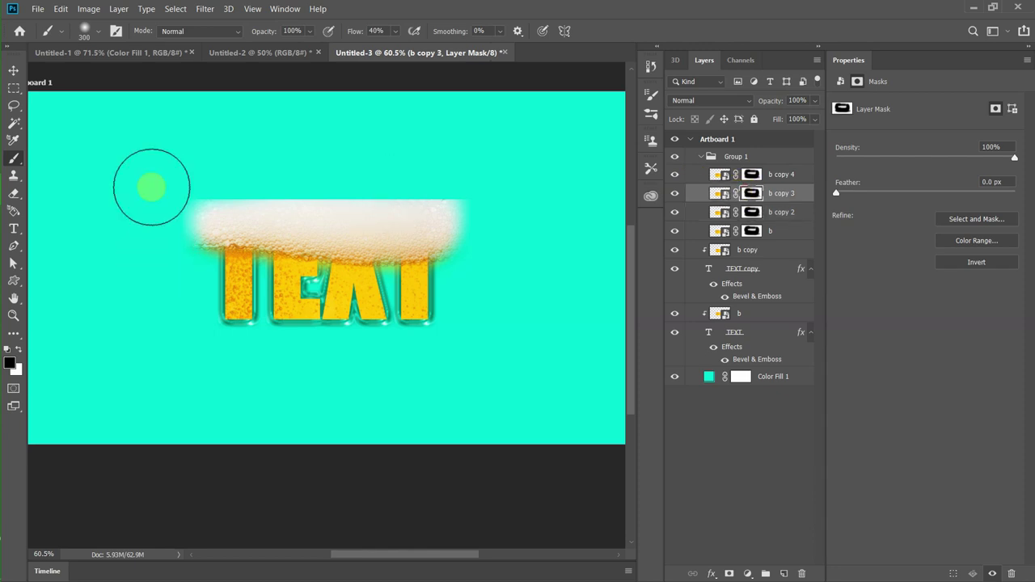
pyautogui.click(751, 175)
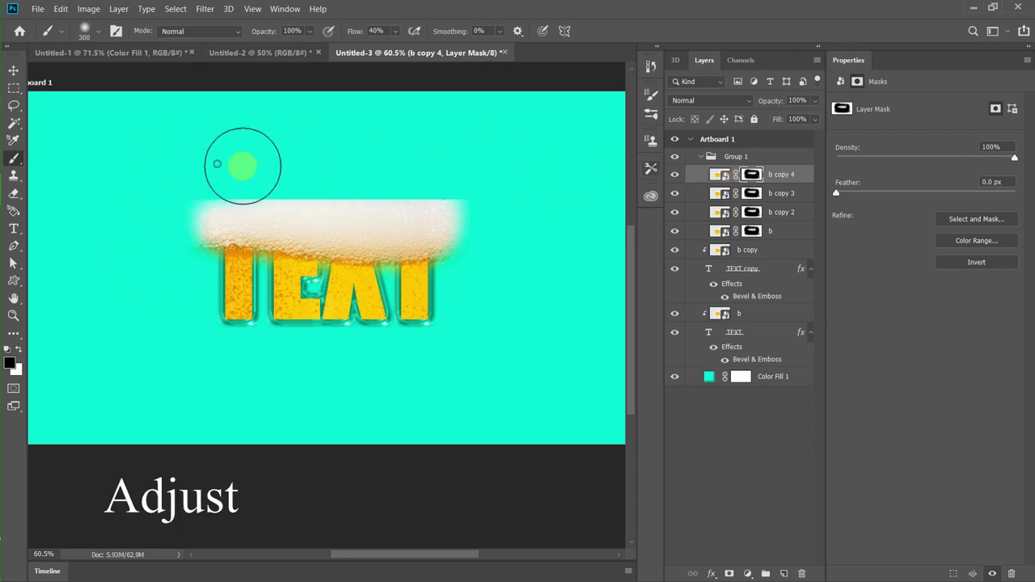
# Step: Step through the foam masks, raise brush flow to 72%, and select the b copy 3 mask
pyautogui.click(751, 193)
pyautogui.click(730, 212)
pyautogui.hotkey('alt', '[')
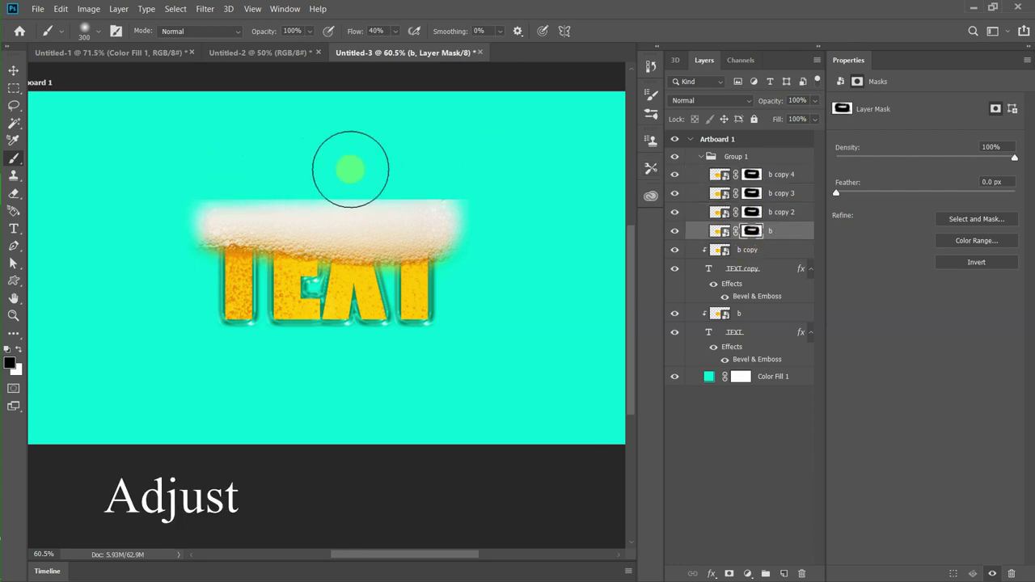
pyautogui.hotkey('alt', ']')
pyautogui.hotkey('alt', ']')
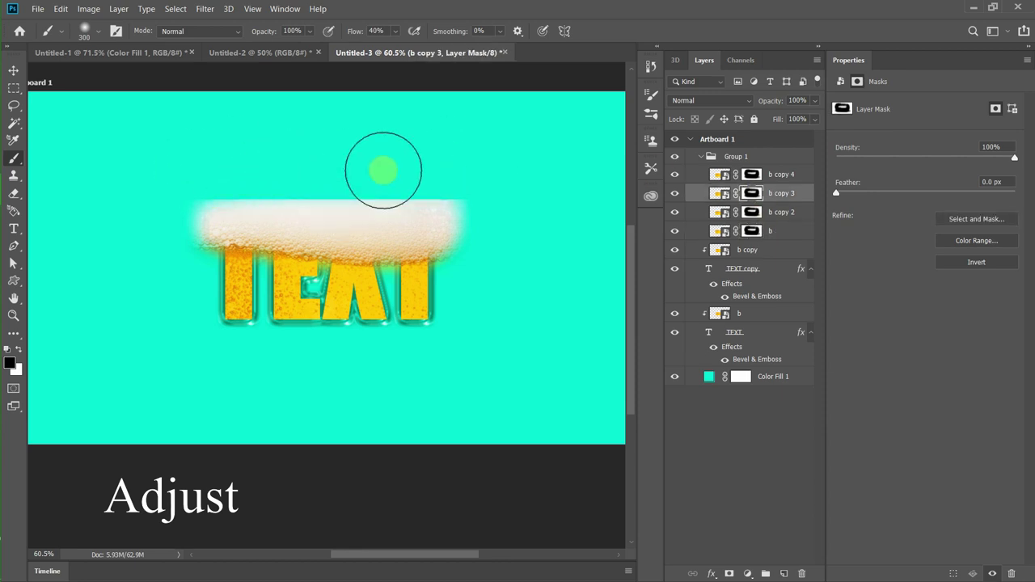
pyautogui.hotkey('alt', '[')
pyautogui.click(751, 231)
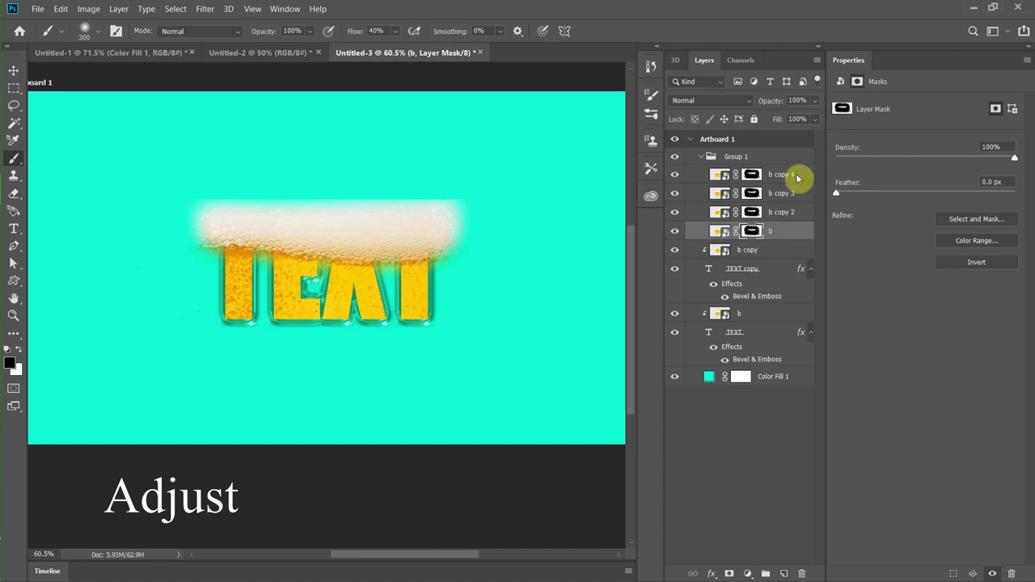
pyautogui.hotkey('alt', ']')
pyautogui.click(748, 232)
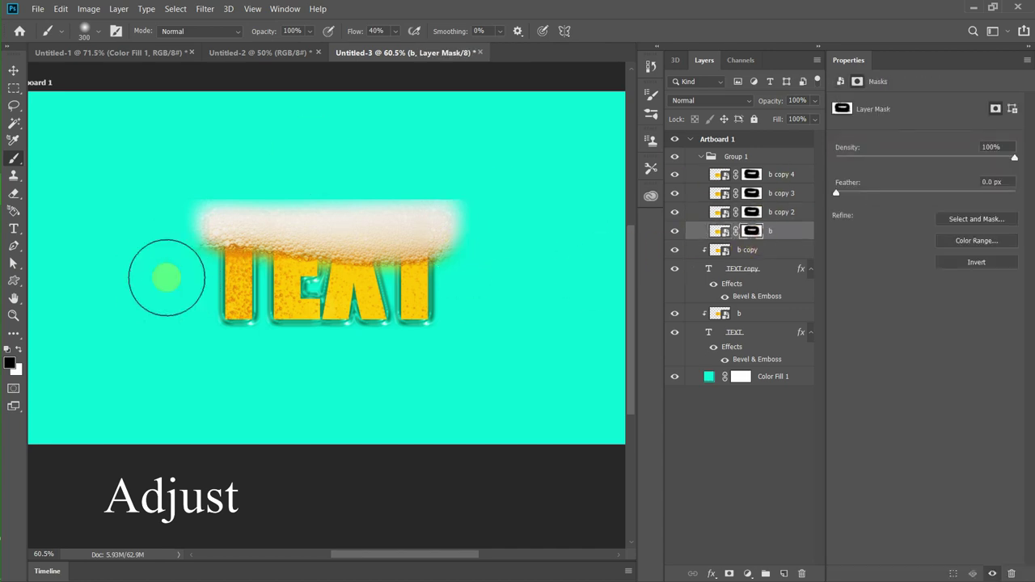
pyautogui.hotkey('alt', ']')
pyautogui.hotkey('alt', ']')
pyautogui.hotkey('alt', ']')
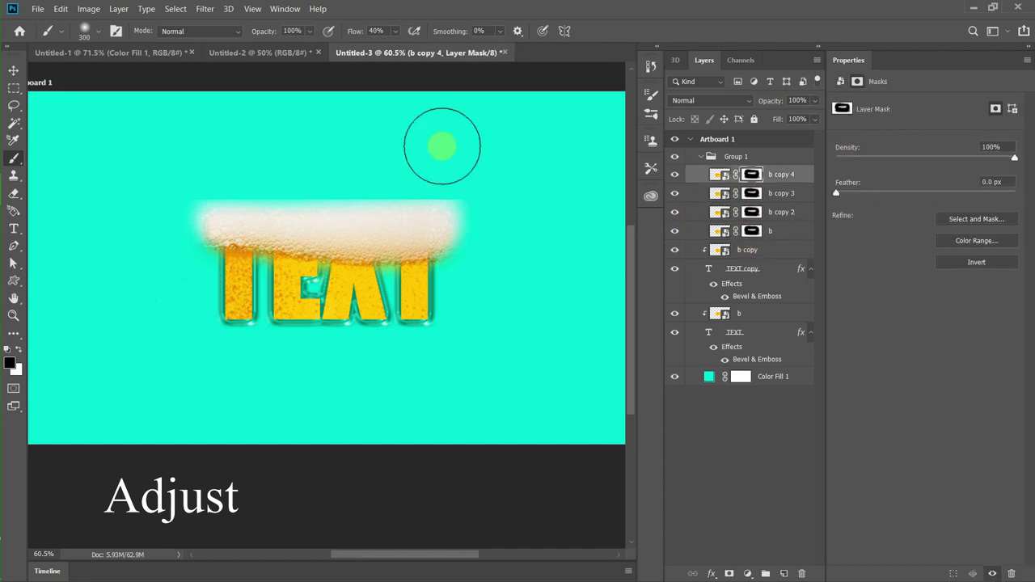
pyautogui.moveTo(396, 32); pyautogui.dragTo(424, 52)
pyautogui.click(687, 194)
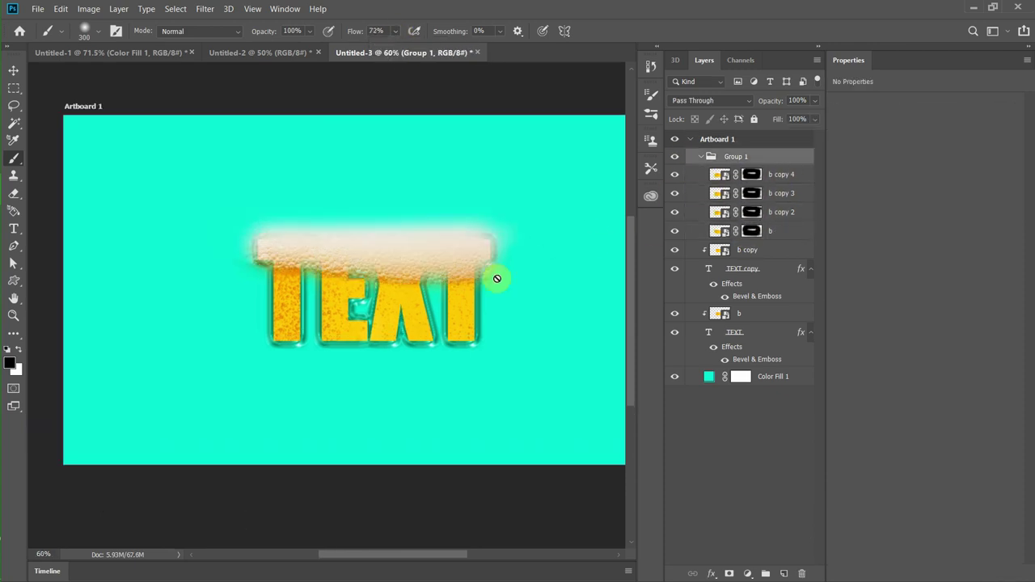
# Step: Scale the foam group up to about 106%
pyautogui.hotkey('ctrl', 't')
pyautogui.moveTo(536, 374); pyautogui.dragTo(548, 388)
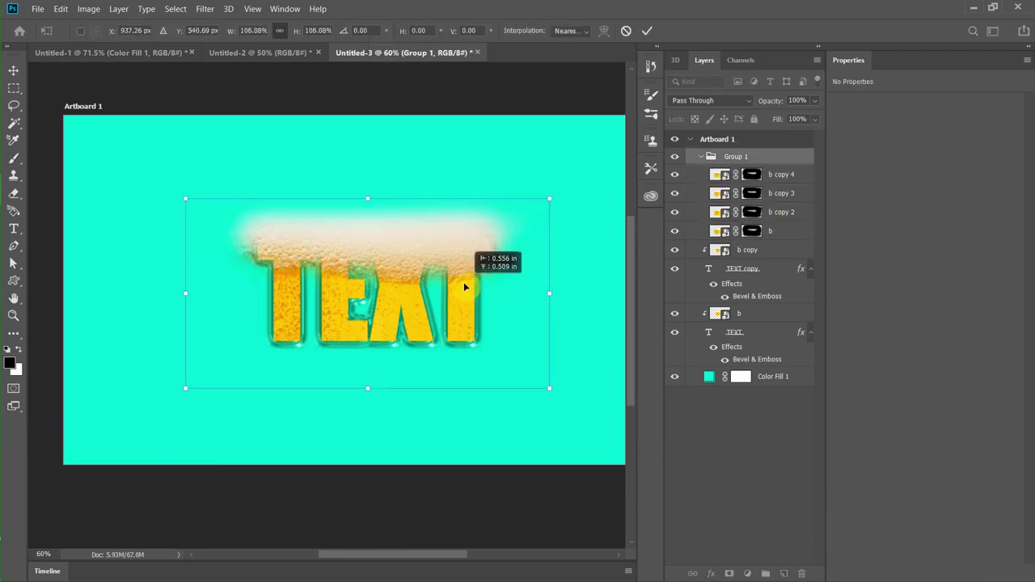
pyautogui.click(647, 32)
# Step: Step down through the foam masks, switch to the Move tool, and select Group 1
pyautogui.click(750, 176)
pyautogui.hotkey('alt', '[')
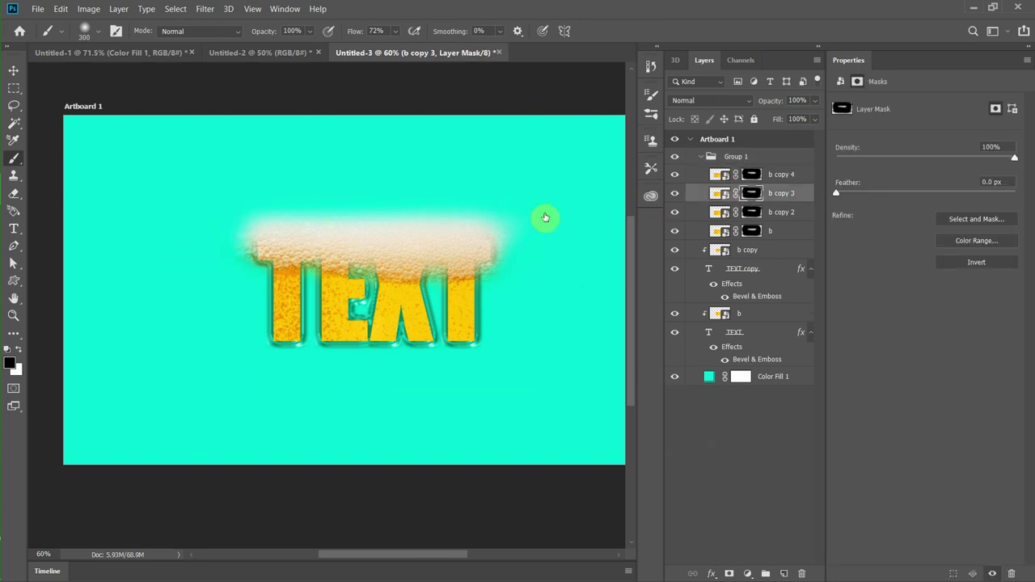
pyautogui.hotkey('alt', '[')
pyautogui.scroll(-1, 372, 316)
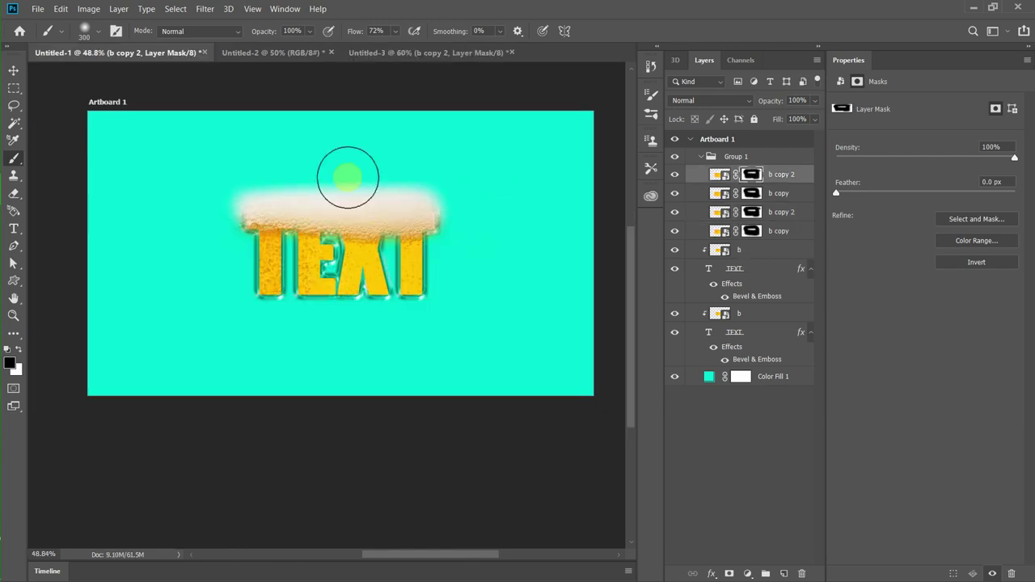
pyautogui.press('v')
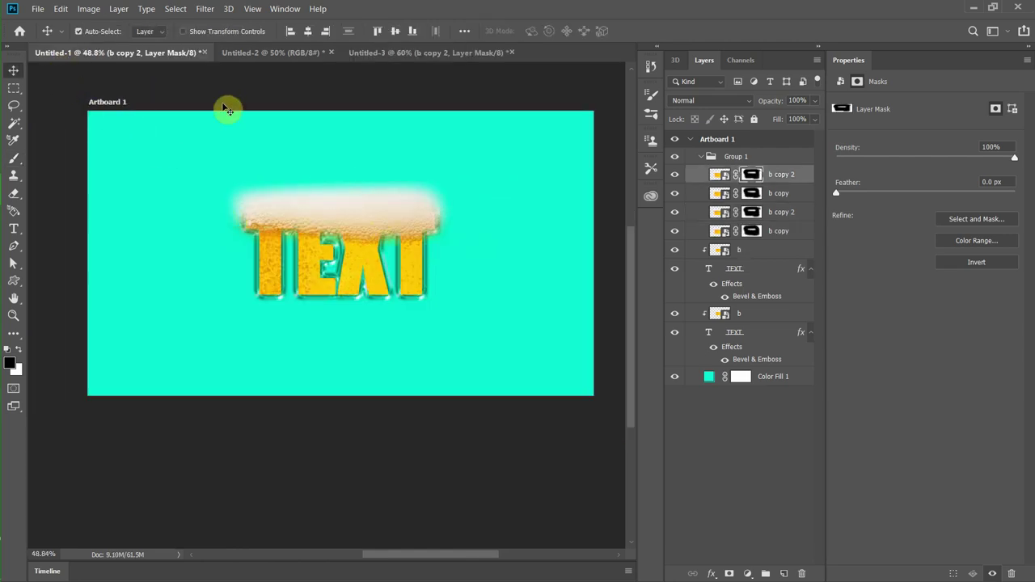
pyautogui.click(758, 156)
# Step: Group Group 1 and the TEXT layers into a new Group 2
pyautogui.keyDown('shift'); pyautogui.click(776, 334); pyautogui.keyUp('shift')
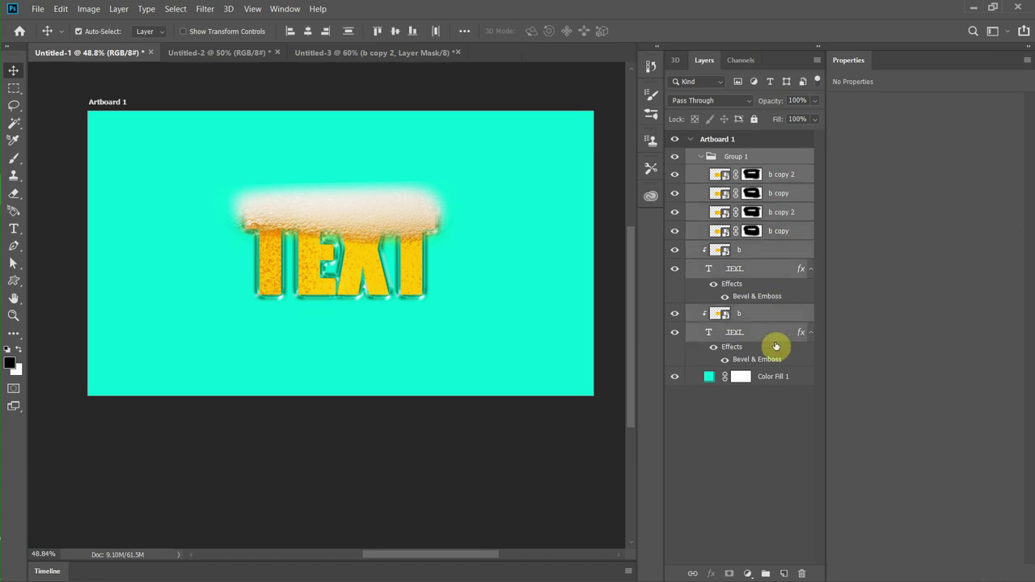
pyautogui.rightClick(730, 277)
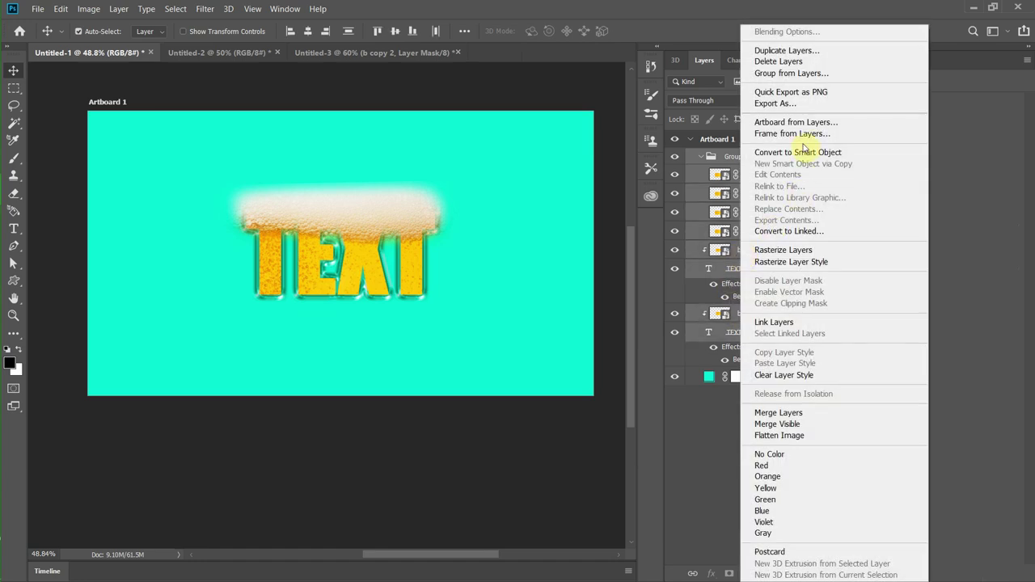
pyautogui.click(781, 73)
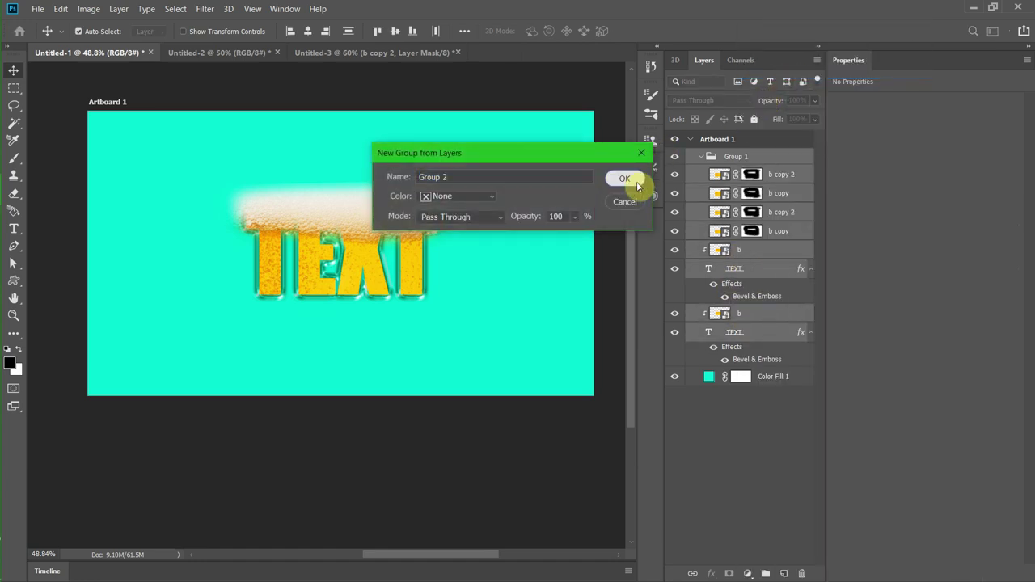
pyautogui.click(624, 178)
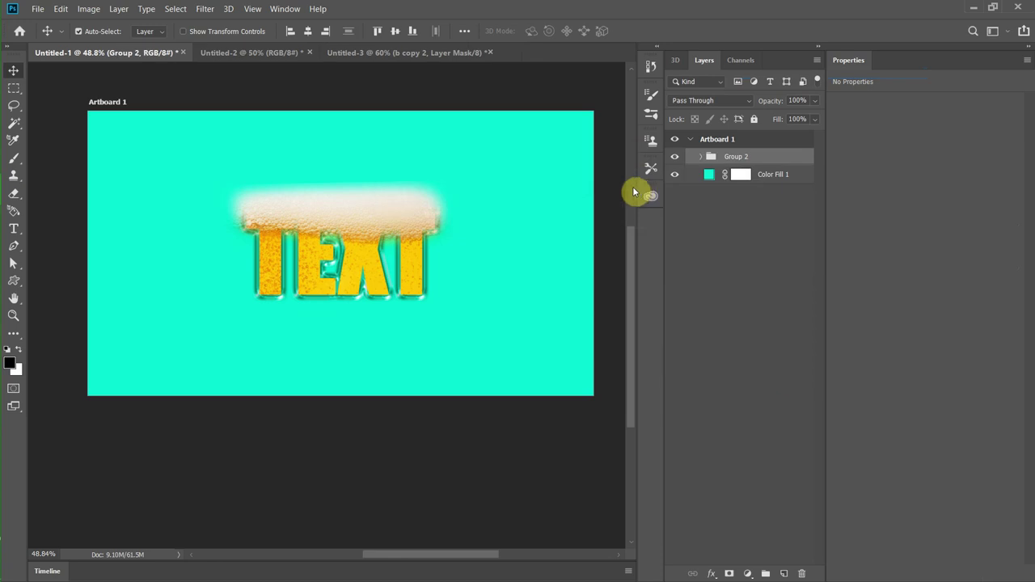
# Step: Enlarge Group 2 to about 111% and centre it horizontally and vertically
pyautogui.click(61, 10)
pyautogui.click(138, 287)
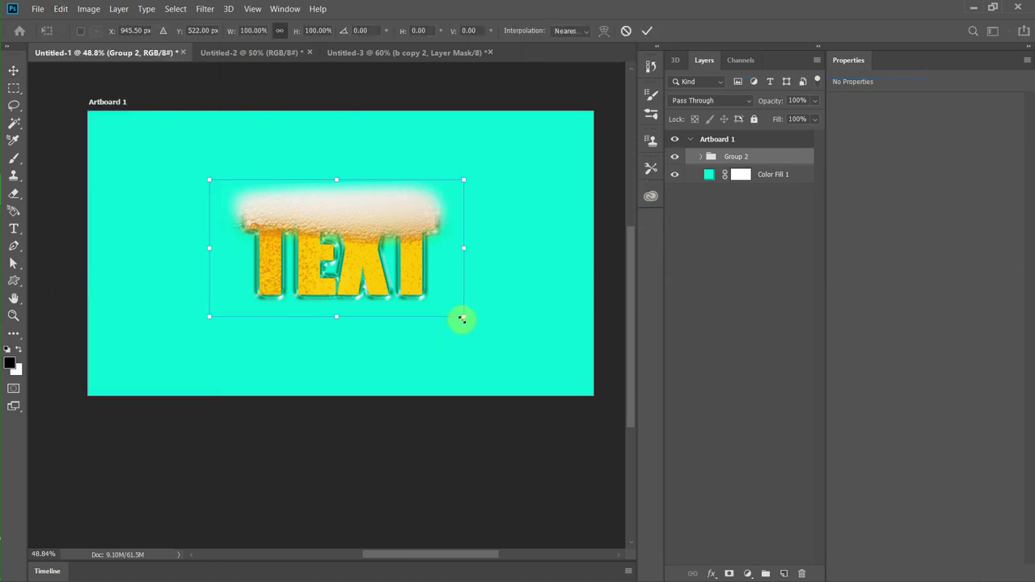
pyautogui.moveTo(462, 320); pyautogui.dragTo(492, 332)
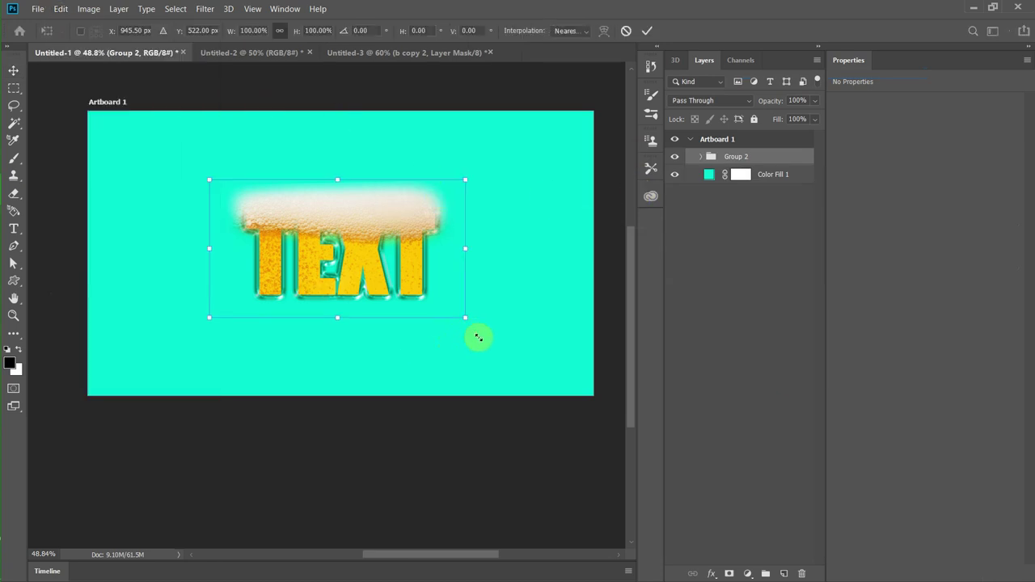
pyautogui.click(649, 33)
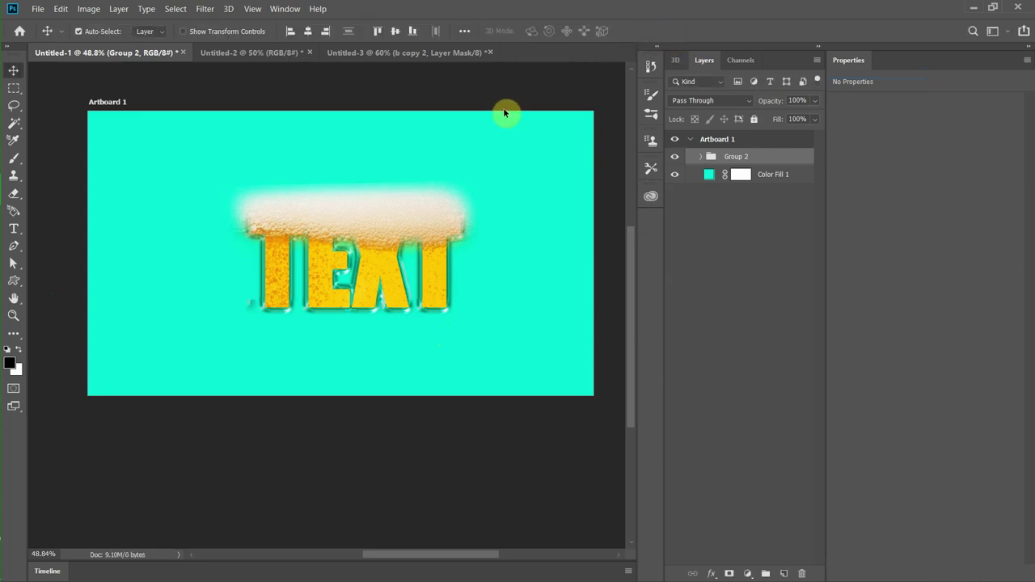
pyautogui.click(376, 32)
pyautogui.click(395, 33)
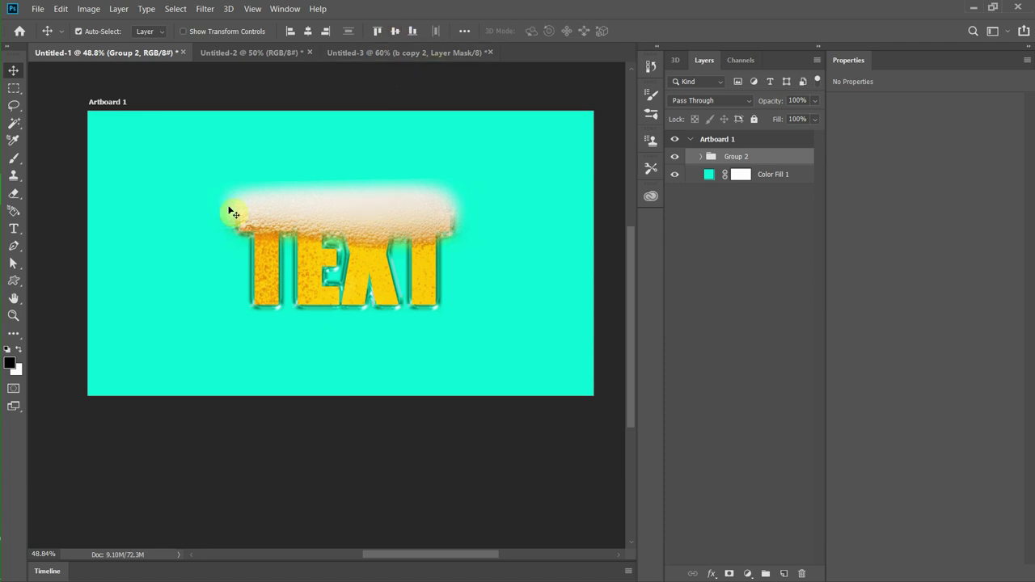